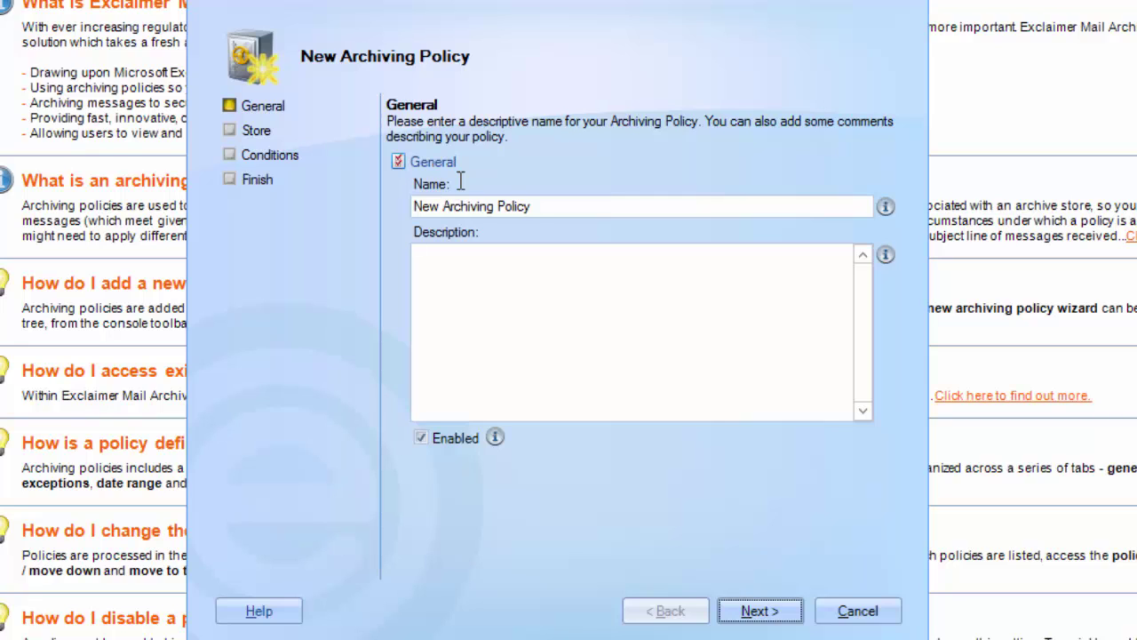
# Name the archiving policy "Archivage du service commercial" and describe it as "Cette règle permettra l'archivage des emails en provenance, et à destination du service commercial."
pyautogui.moveTo(536, 207); pyautogui.dragTo(416, 213)
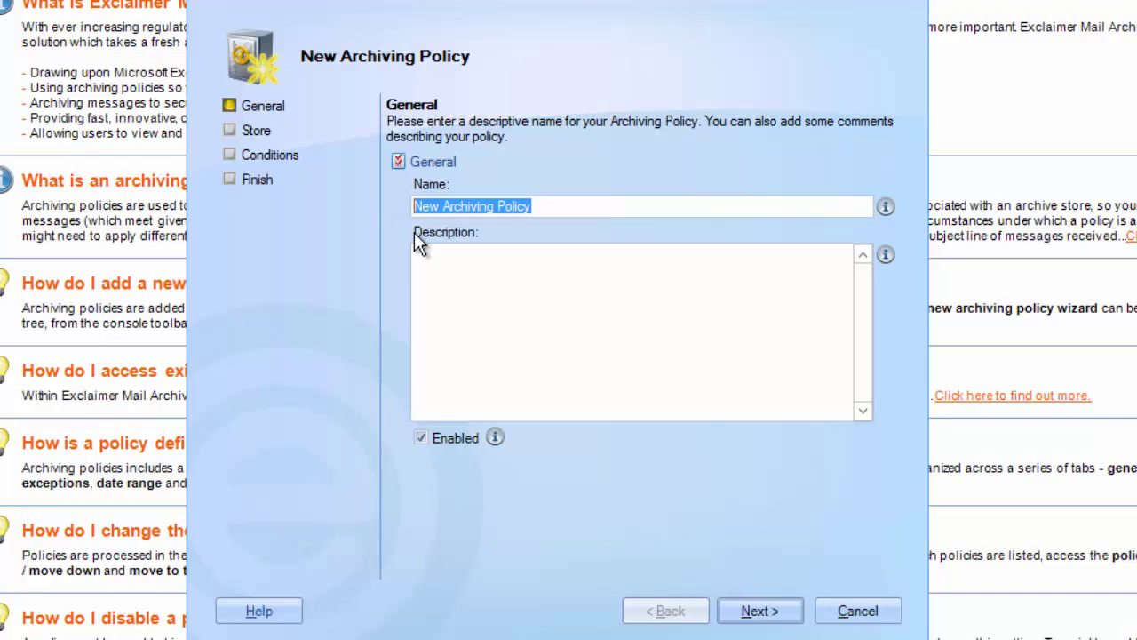
pyautogui.write('Archivage du service commercial')
pyautogui.click(414, 253)
pyautogui.write("Cette règle permettra l'arch")
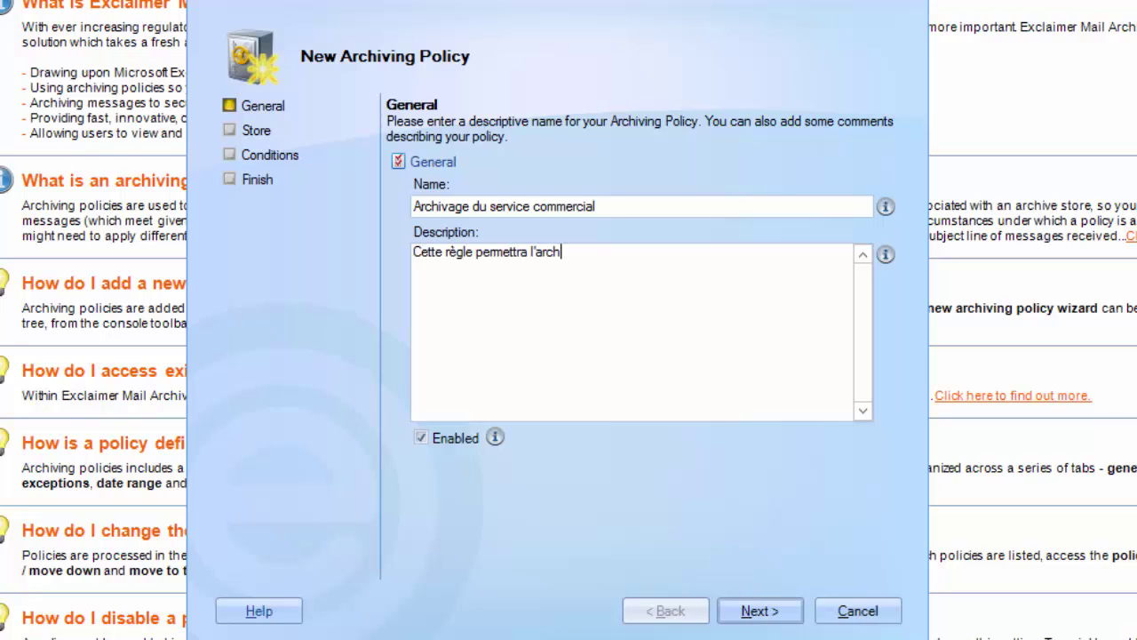
pyautogui.write('ivage des emails en provenance, et à')
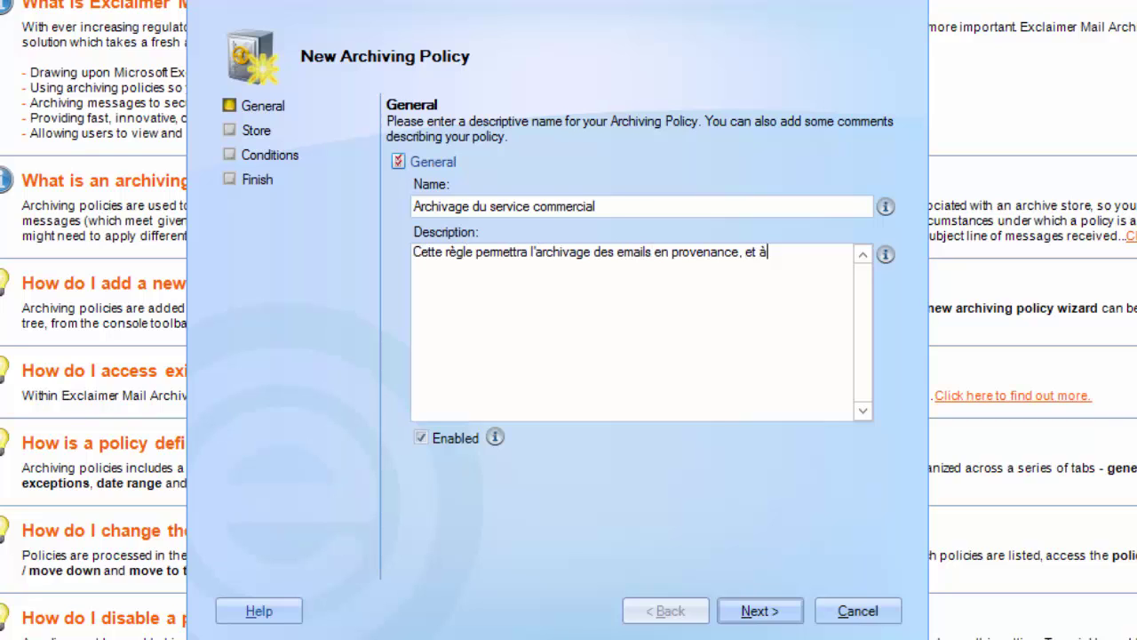
pyautogui.write(' destination du service commercial.')
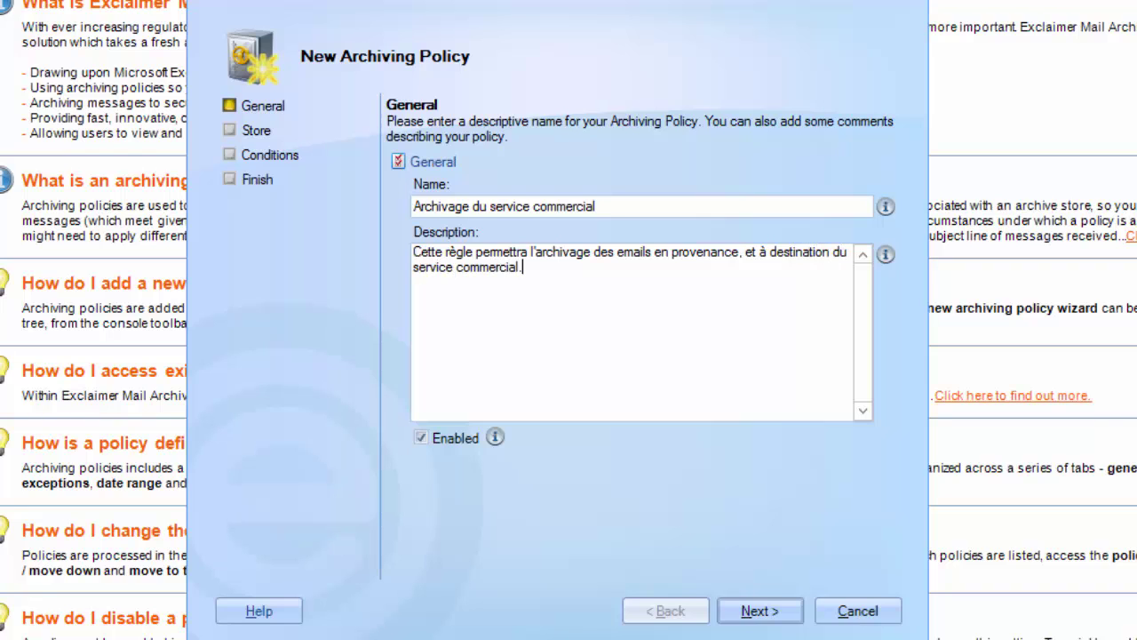
pyautogui.click(758, 613)
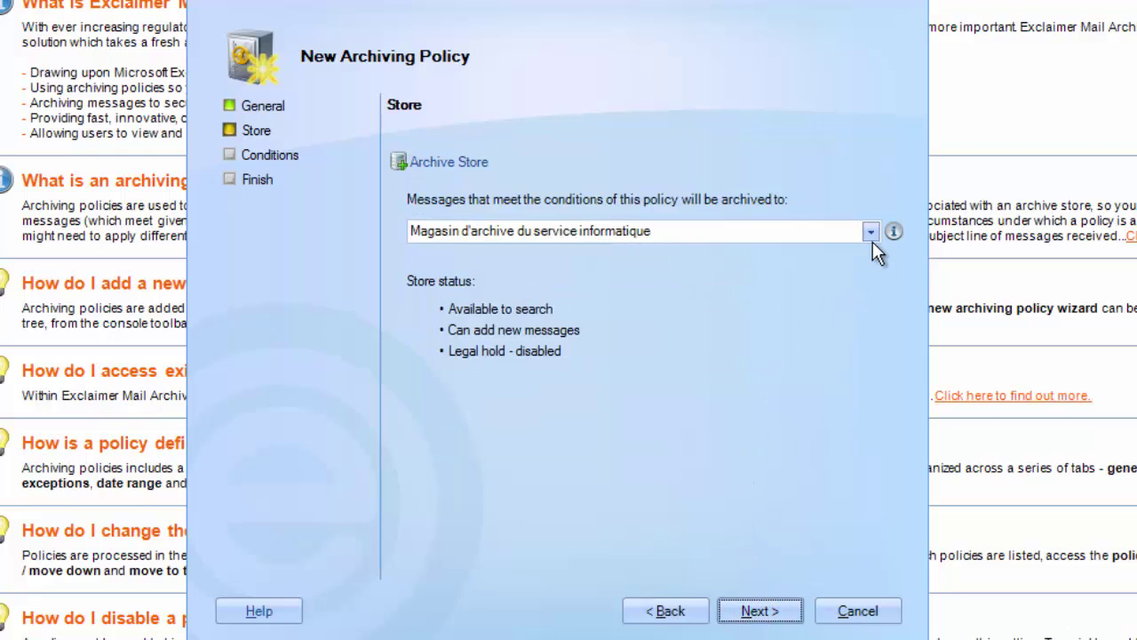
# Choose "Magasin d'archive Commercial" as the store for messages that meet the policy's conditions
pyautogui.click(872, 235)
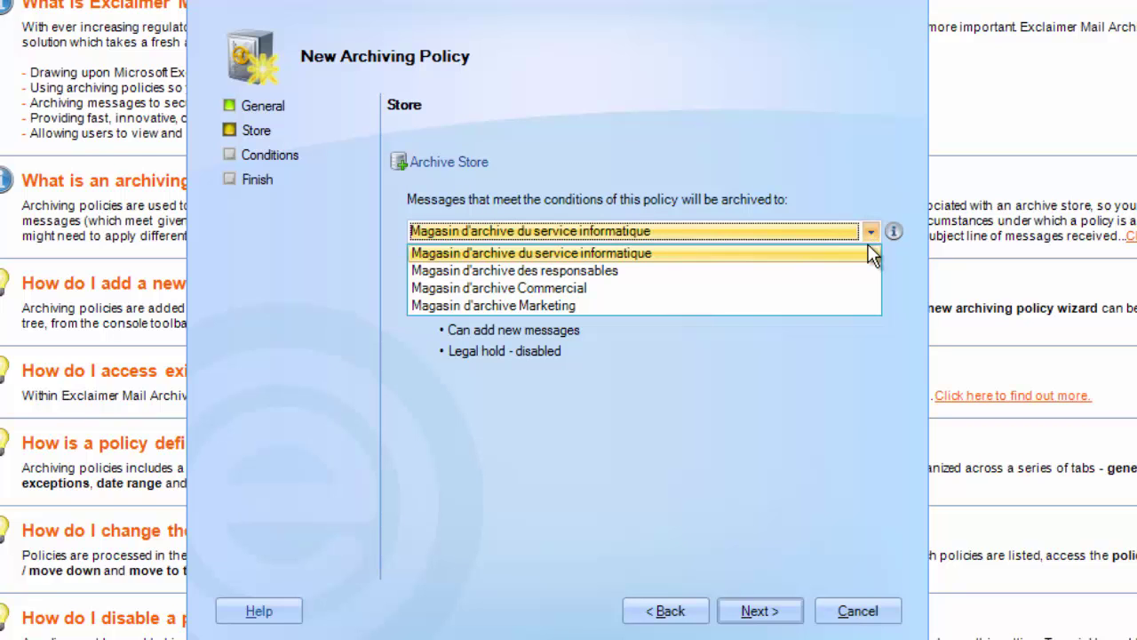
pyautogui.click(826, 287)
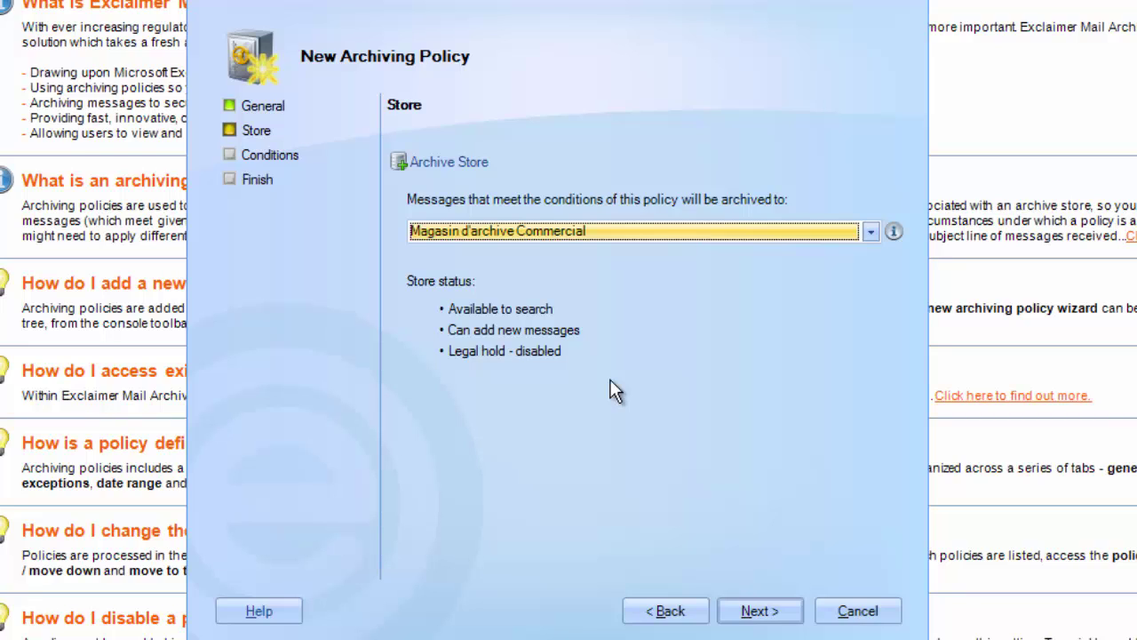
pyautogui.click(786, 610)
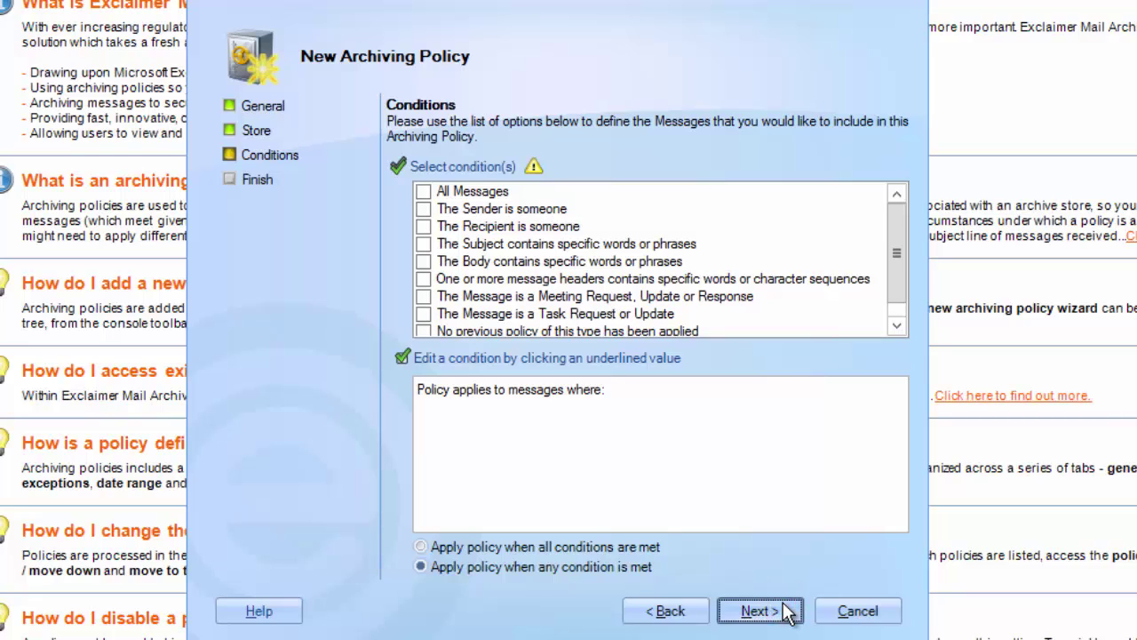
# Add a sender condition that applies the policy when the sender is a member of the Commercial Active Directory group
pyautogui.click(423, 209)
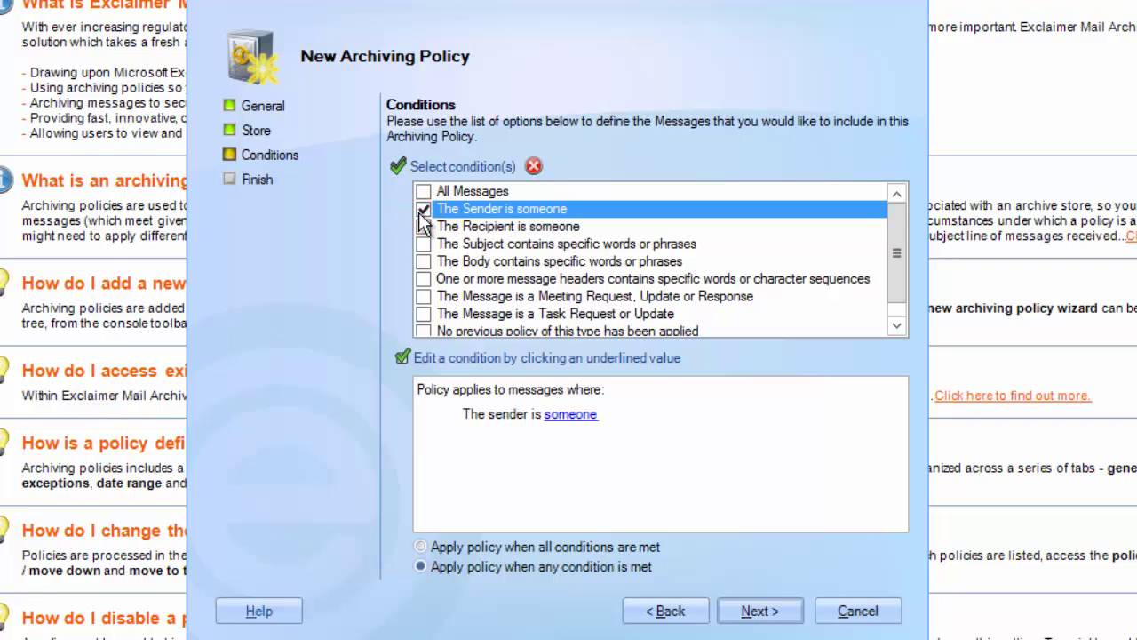
pyautogui.click(563, 414)
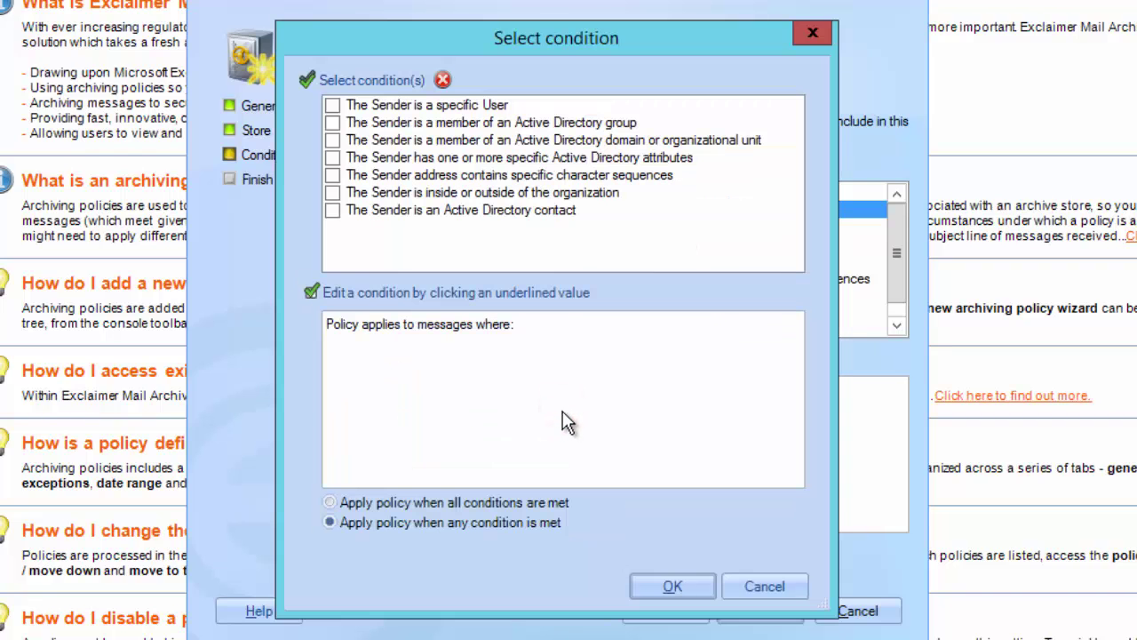
pyautogui.click(332, 122)
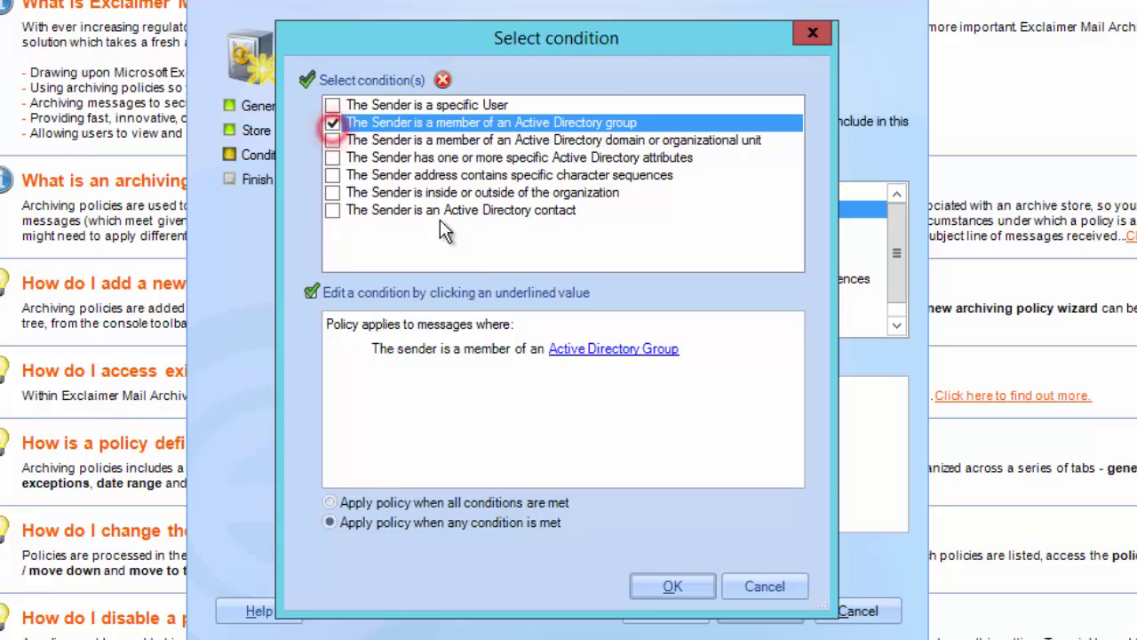
pyautogui.click(582, 350)
pyautogui.click(354, 68)
pyautogui.write('comm')
pyautogui.press('Return')
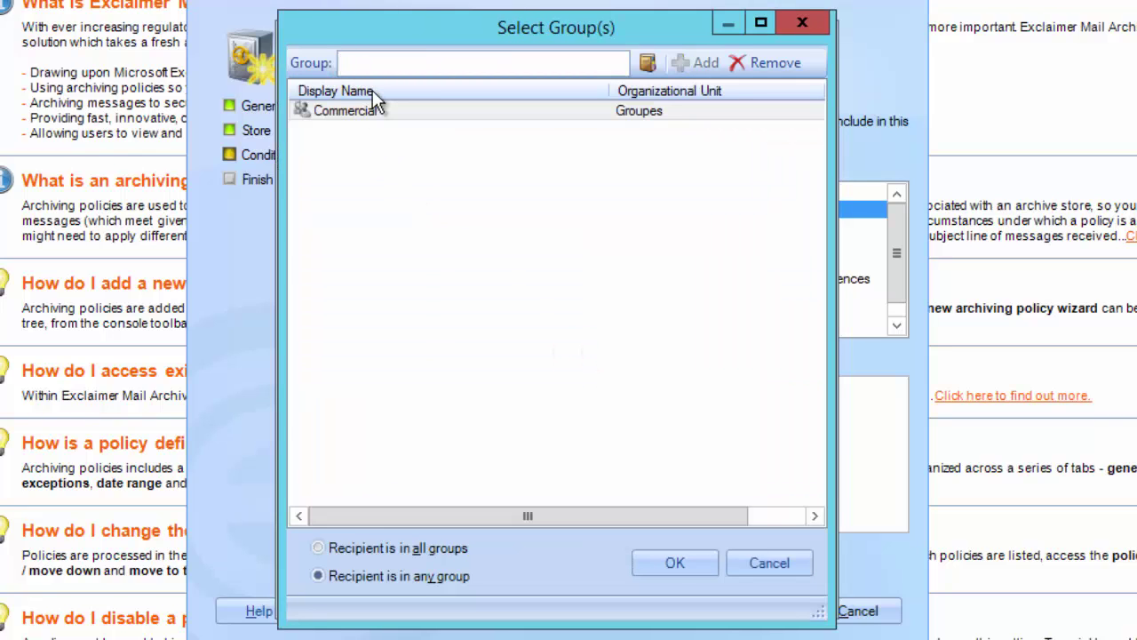
pyautogui.click(639, 560)
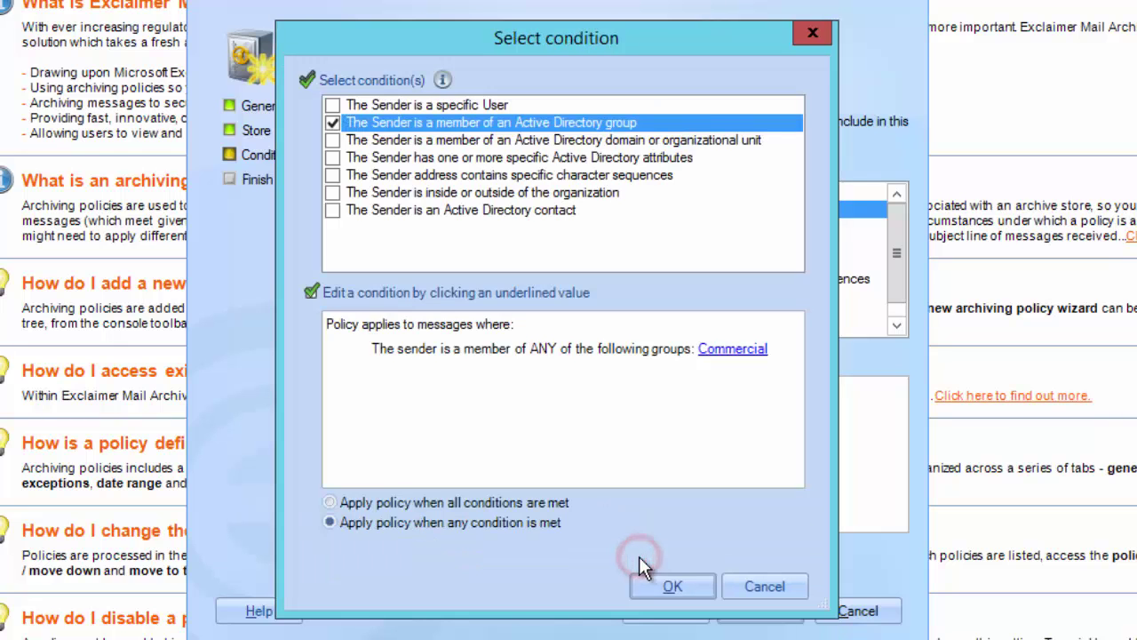
pyautogui.click(640, 585)
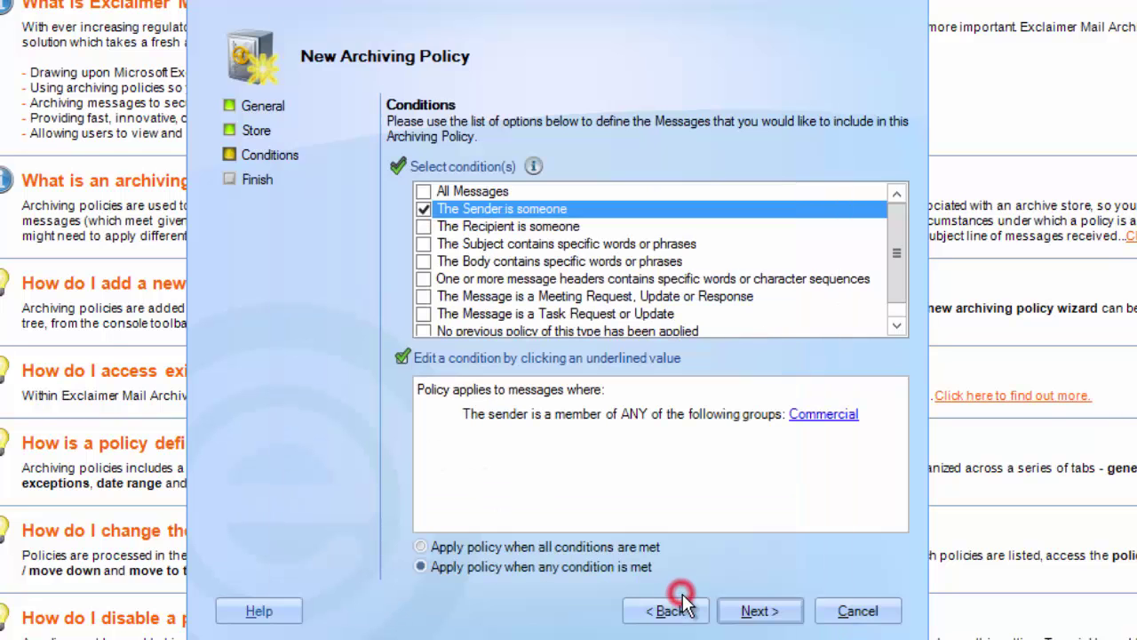
# Add a recipient condition that applies the policy when the recipient is a member of the Commercial Active Directory group
pyautogui.click(423, 226)
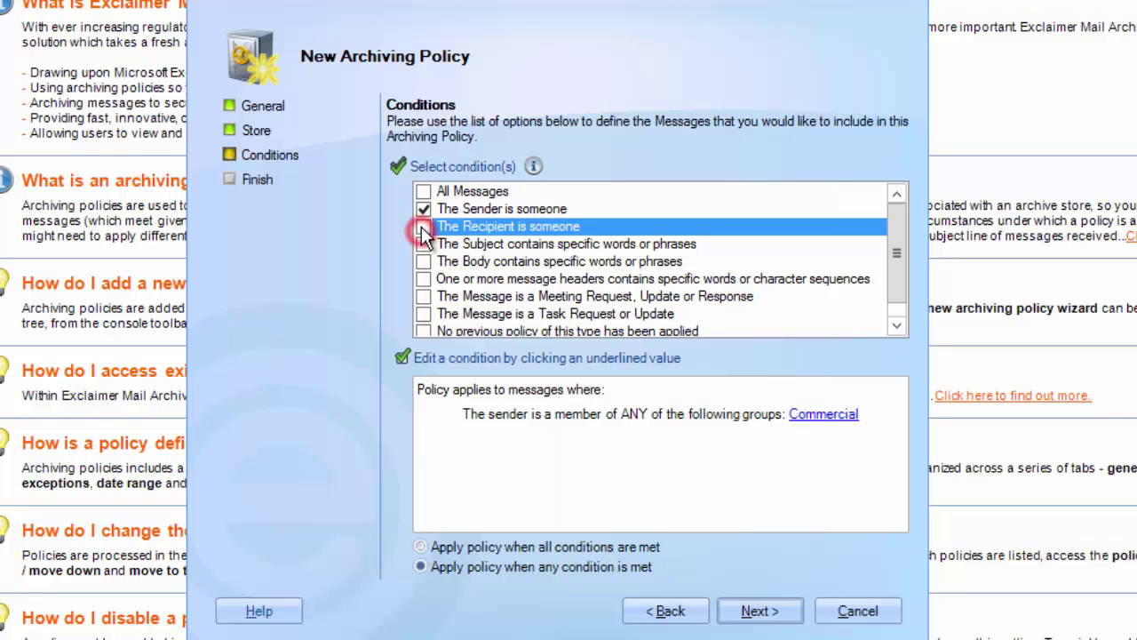
pyautogui.click(580, 451)
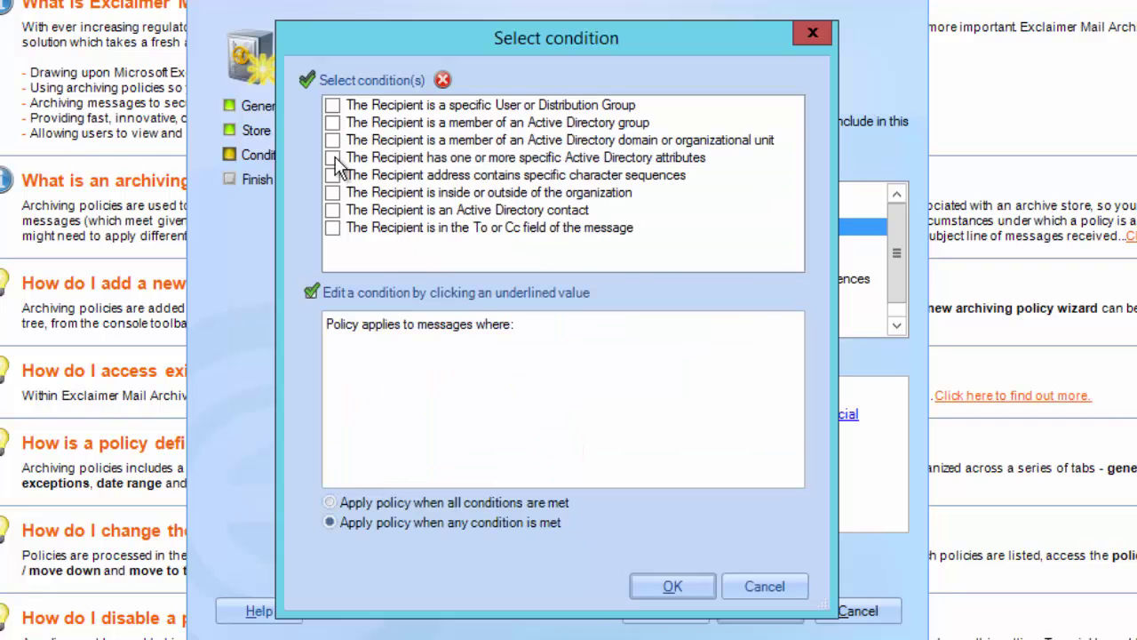
pyautogui.click(332, 122)
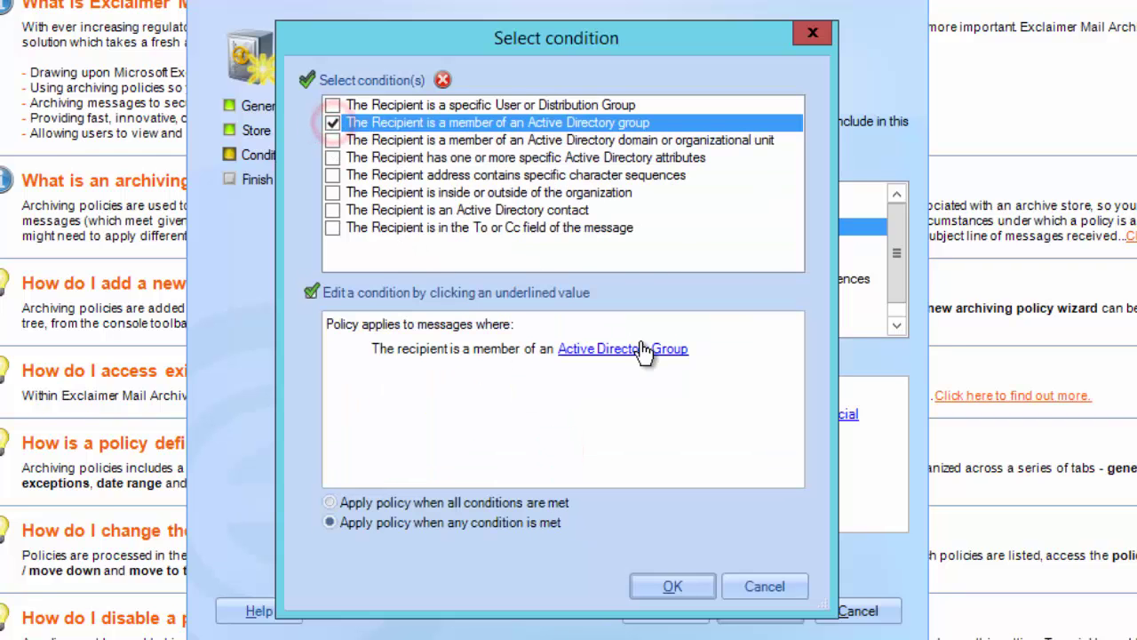
pyautogui.click(644, 349)
pyautogui.click(416, 69)
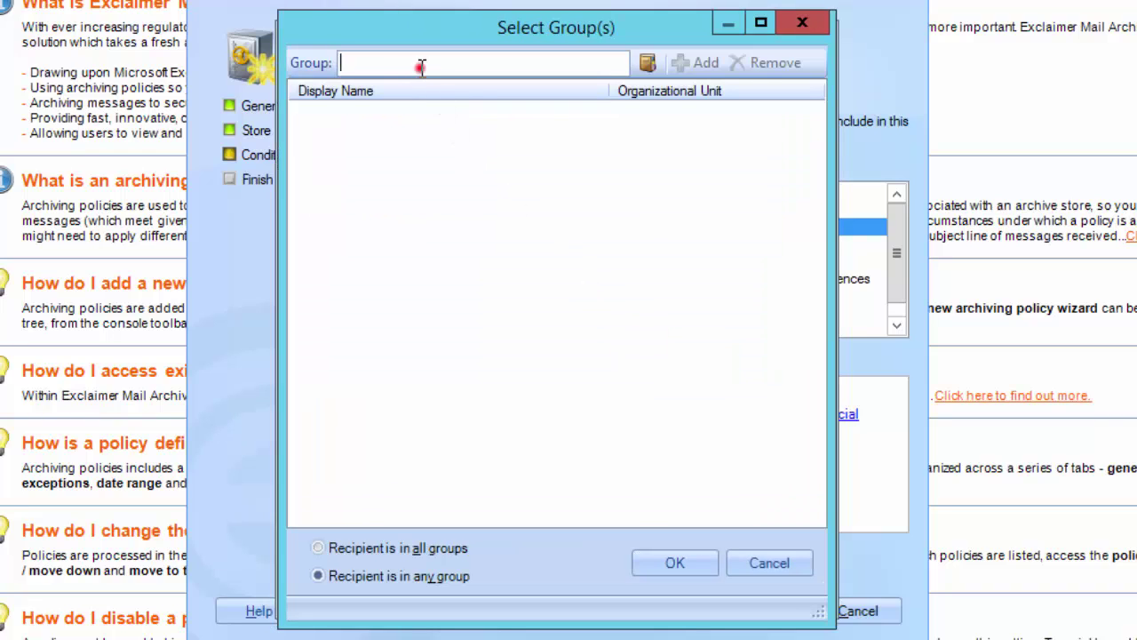
pyautogui.write('Commercial')
pyautogui.press('Return')
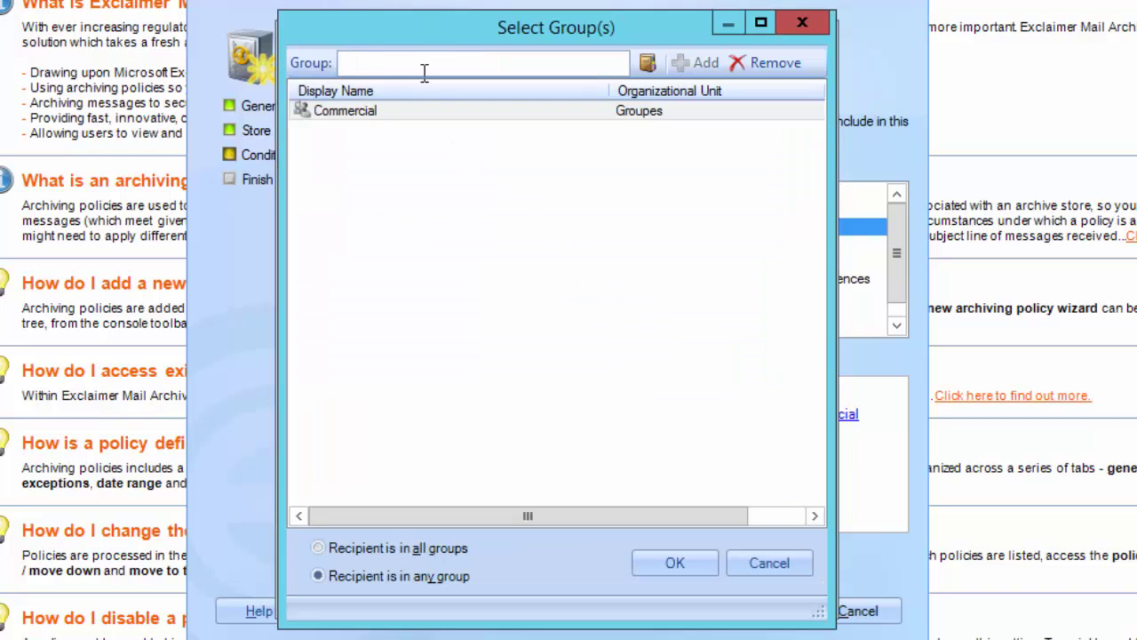
pyautogui.click(657, 555)
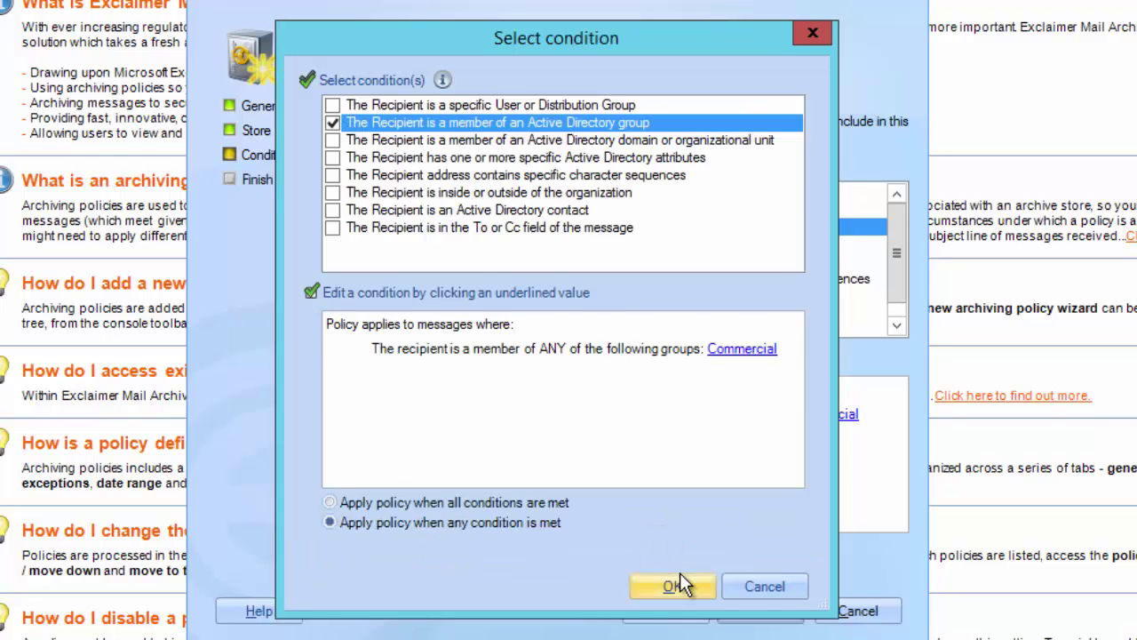
pyautogui.click(675, 586)
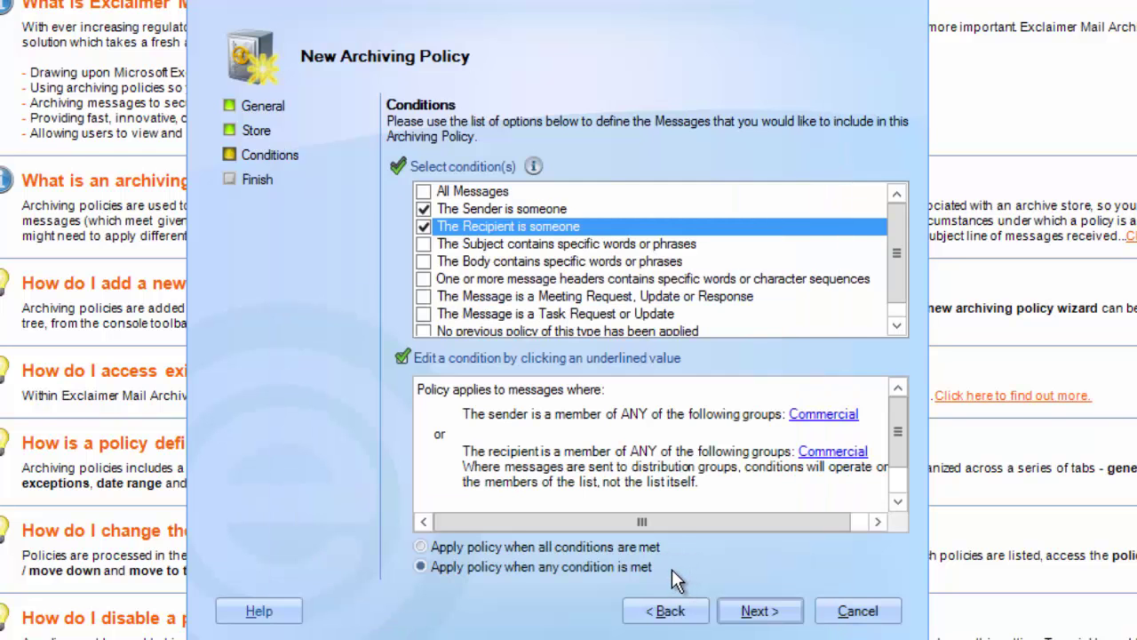
# Set the policy to apply when any condition is met and accept the conditions
pyautogui.click(478, 544)
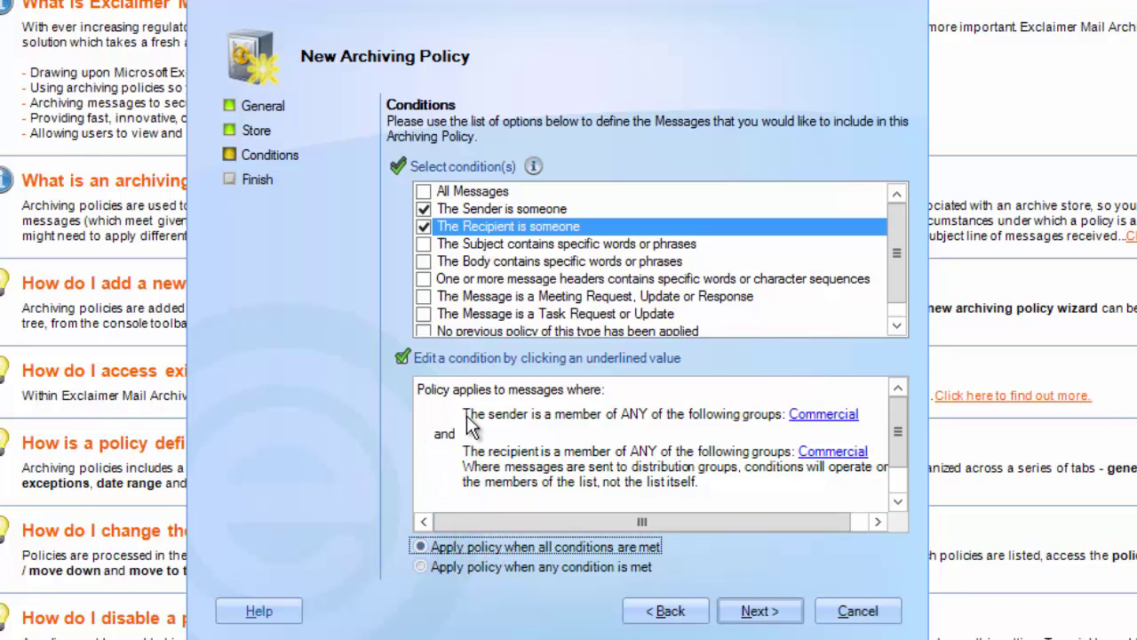
pyautogui.click(422, 566)
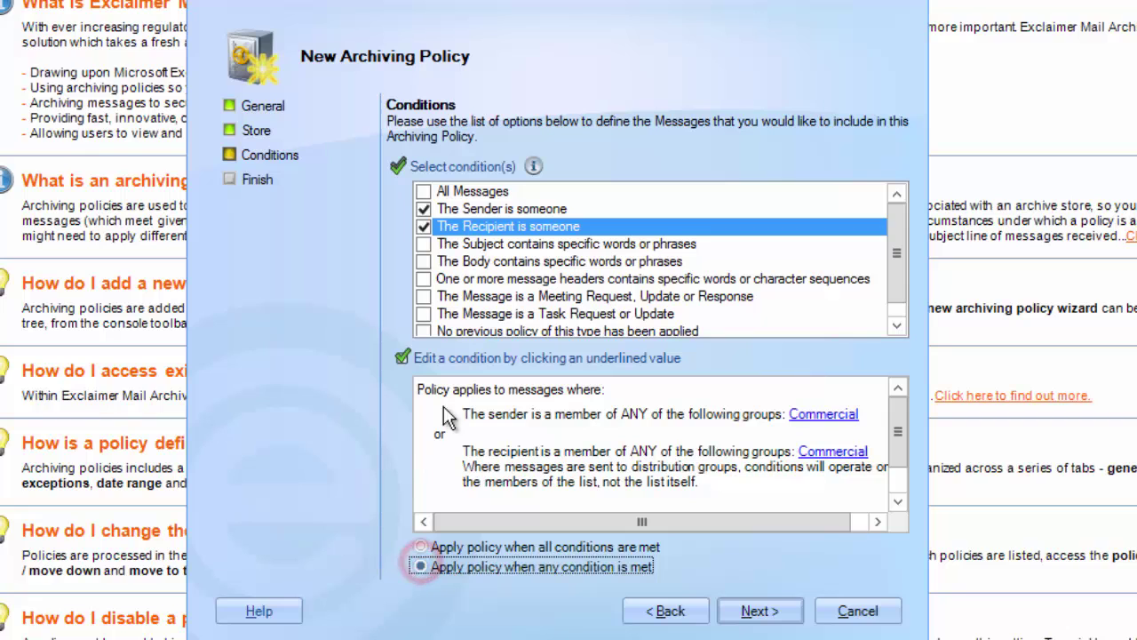
pyautogui.click(752, 610)
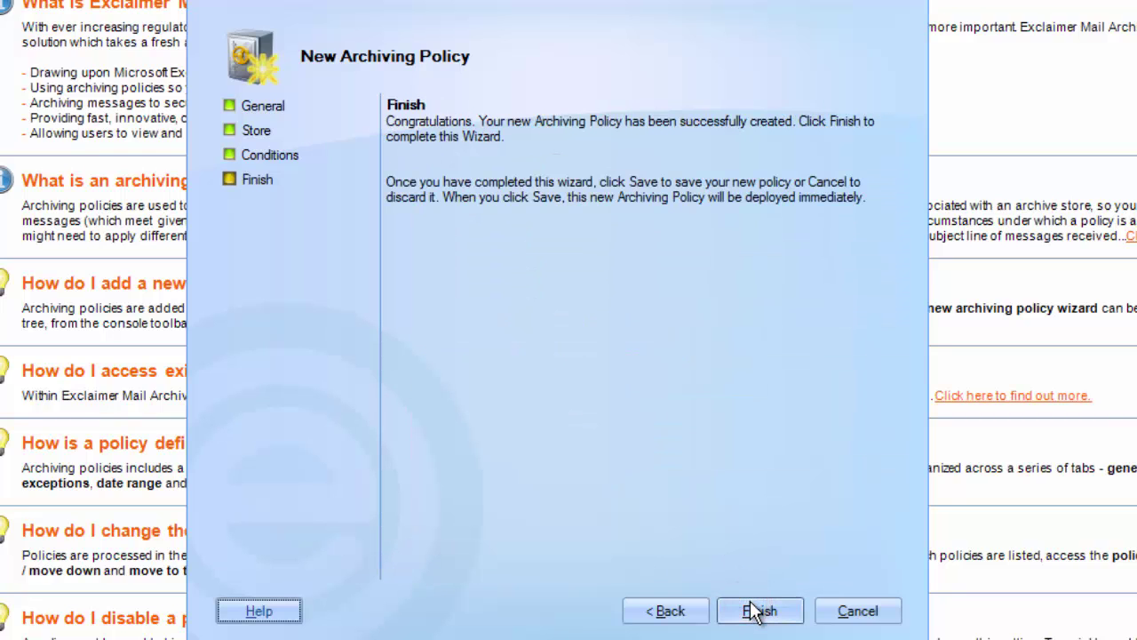
# Finish the policy wizard and save the new policy, agreeing to replace the previous configuration
pyautogui.click(760, 611)
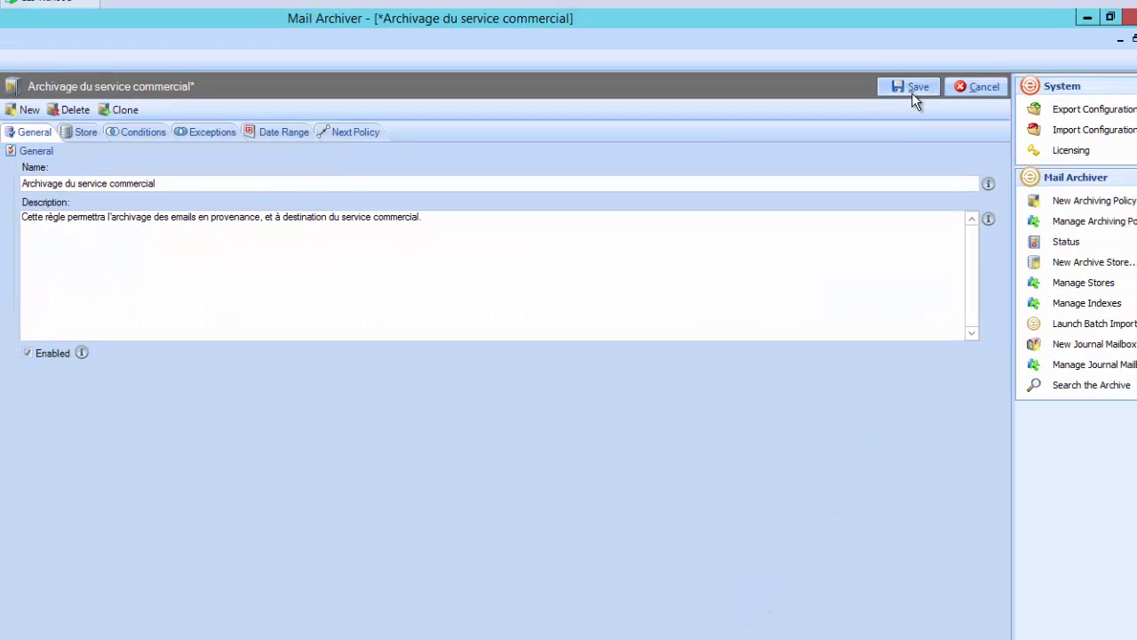
pyautogui.click(1060, 2)
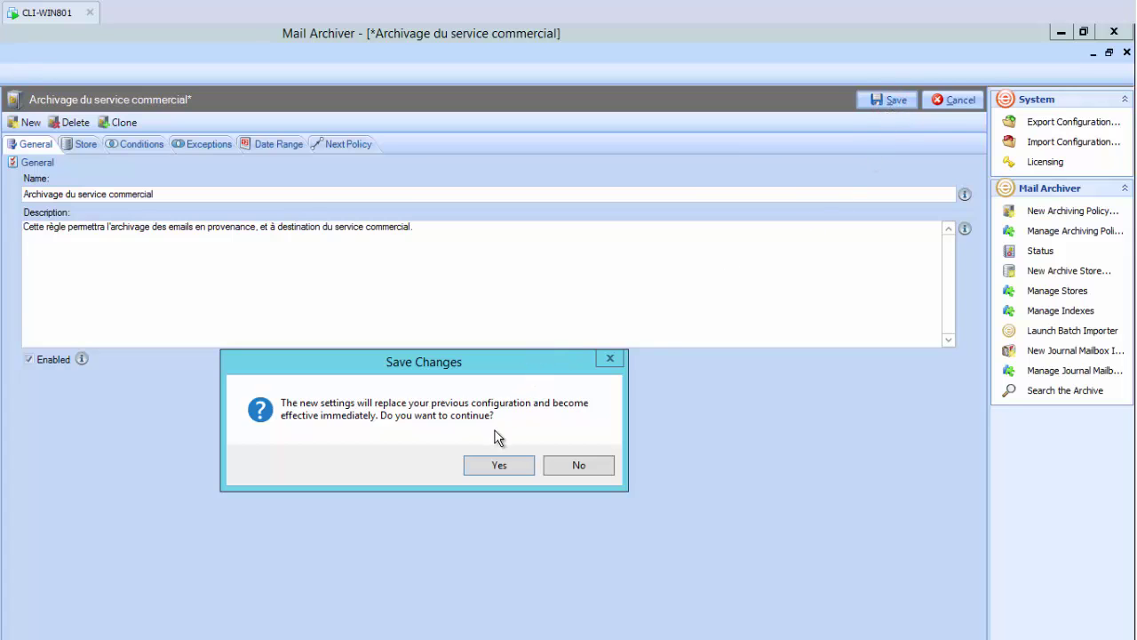
pyautogui.click(497, 466)
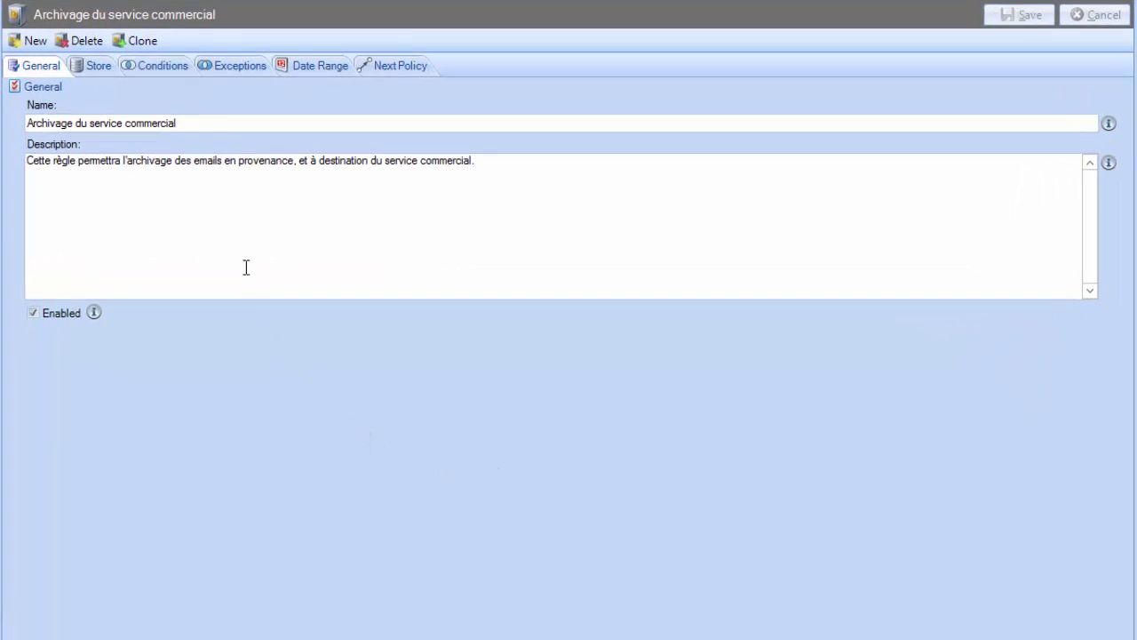
# Add a policy exception for messages whose sender is a member of the Responsables Active Directory group
pyautogui.click(227, 71)
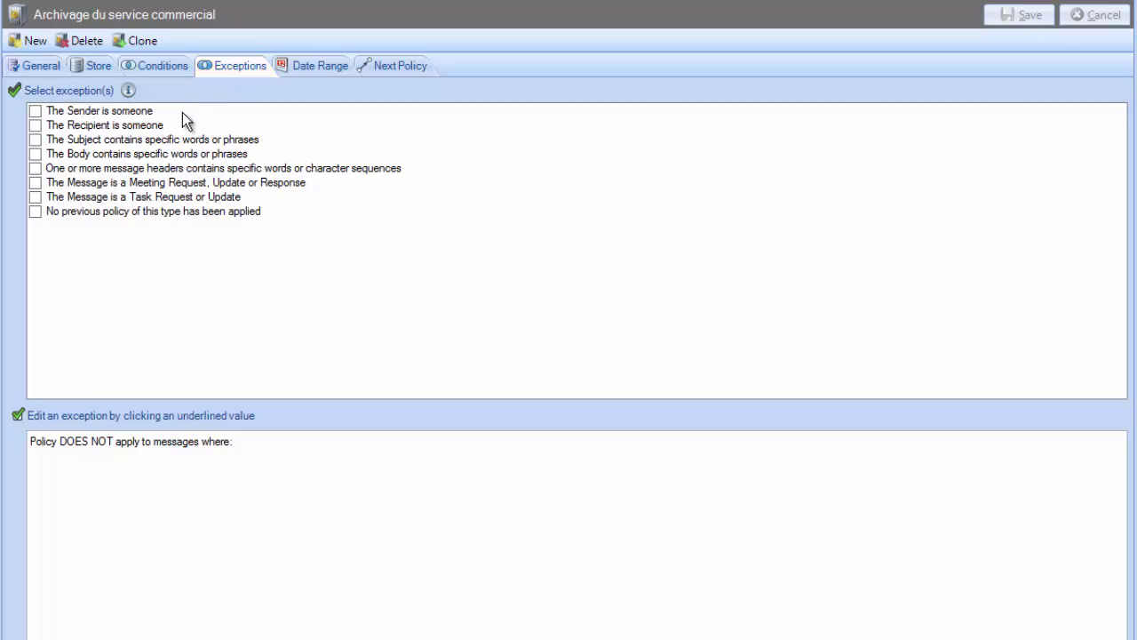
pyautogui.click(33, 111)
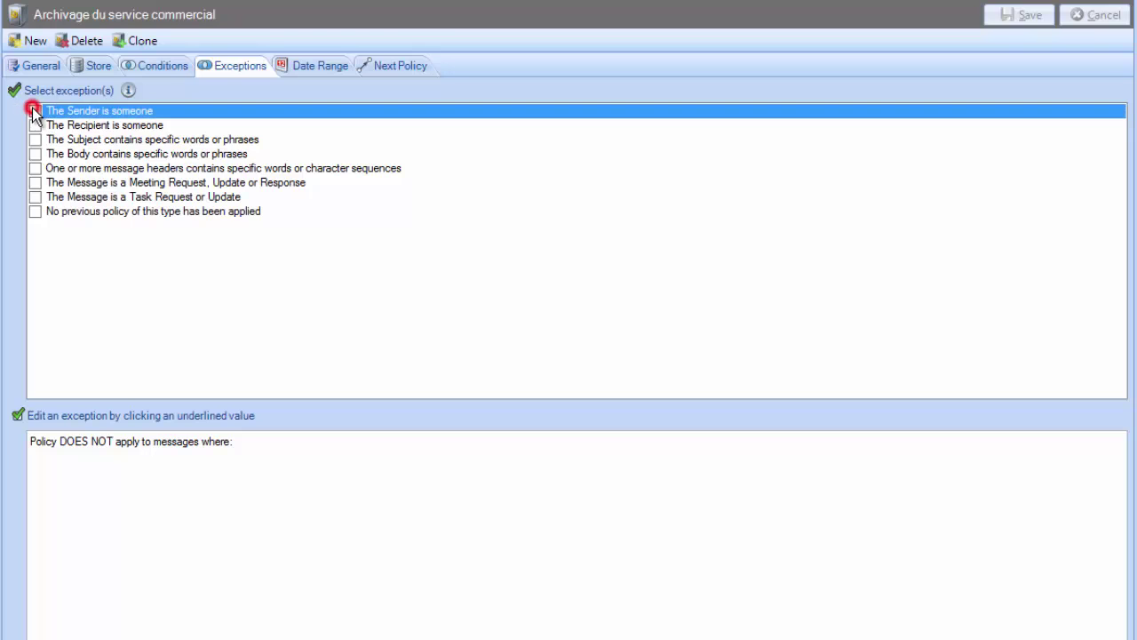
pyautogui.click(34, 111)
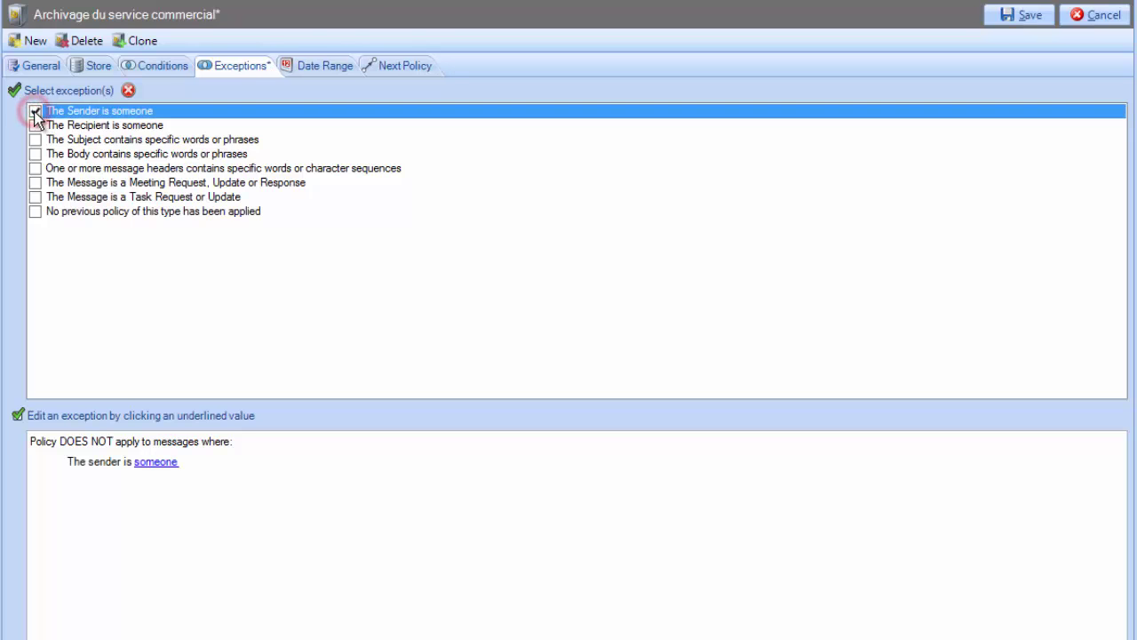
pyautogui.click(168, 463)
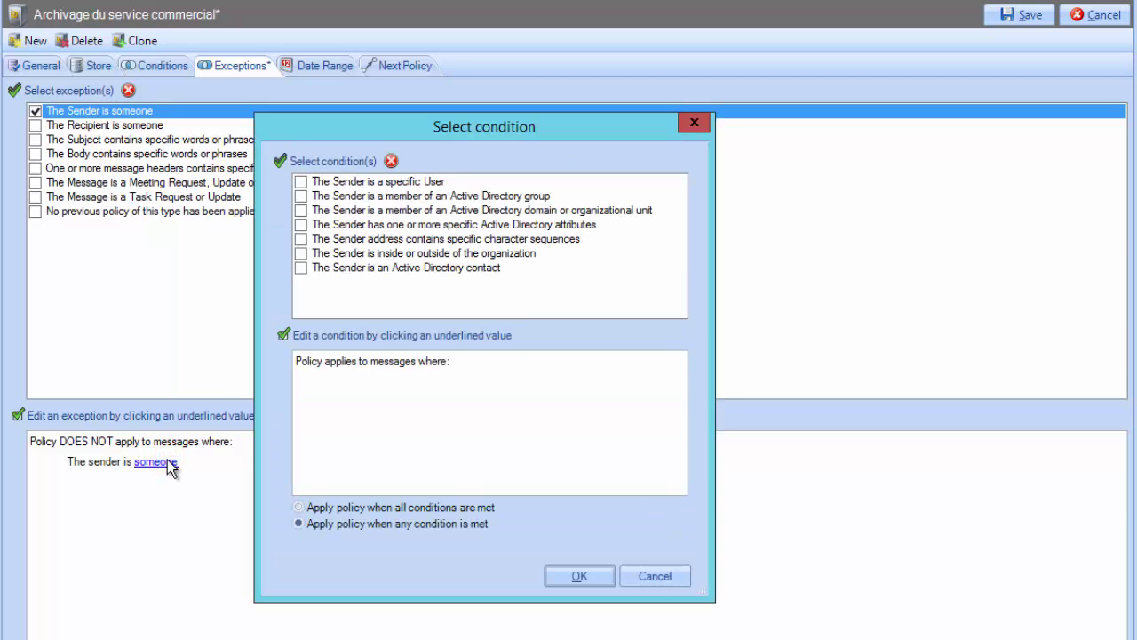
pyautogui.click(301, 196)
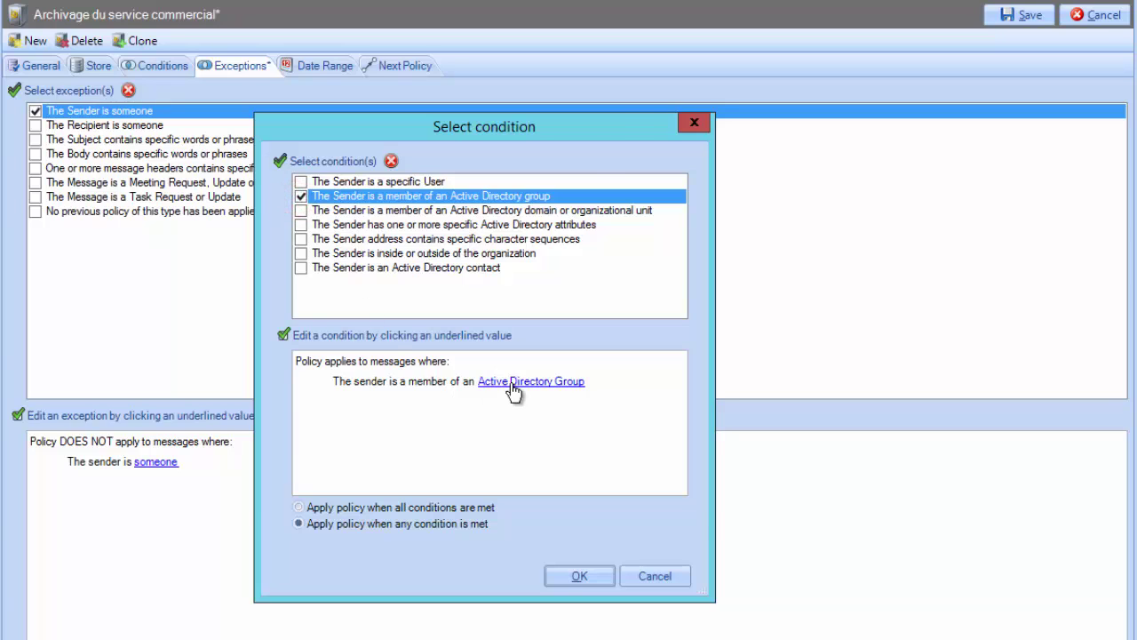
pyautogui.click(511, 382)
pyautogui.click(348, 147)
pyautogui.write('Responsables')
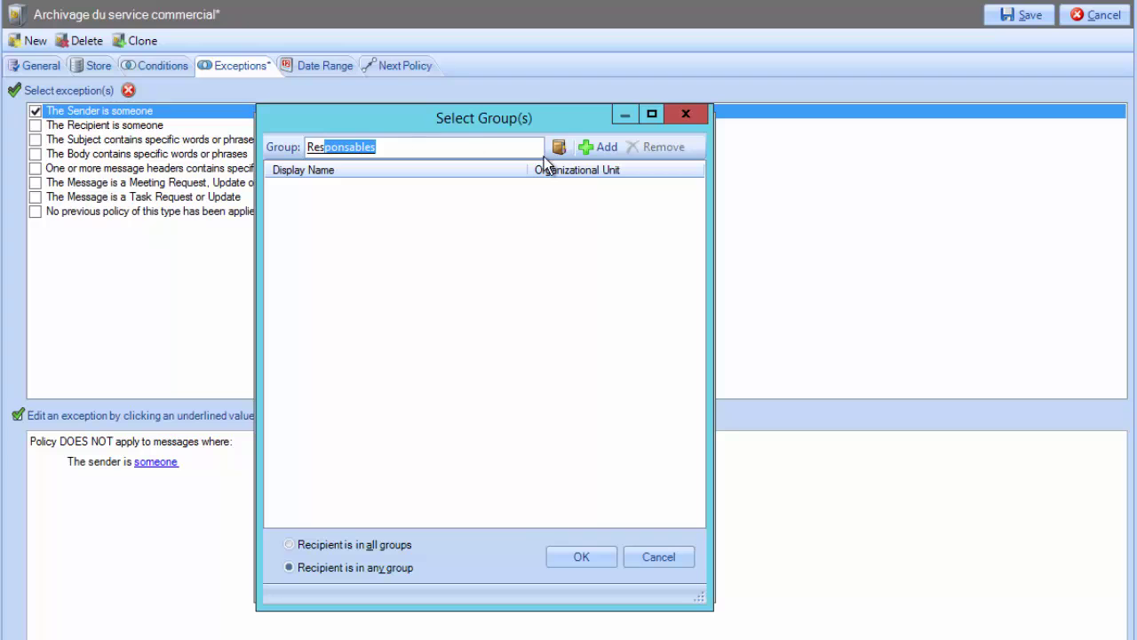
pyautogui.click(559, 150)
pyautogui.click(586, 148)
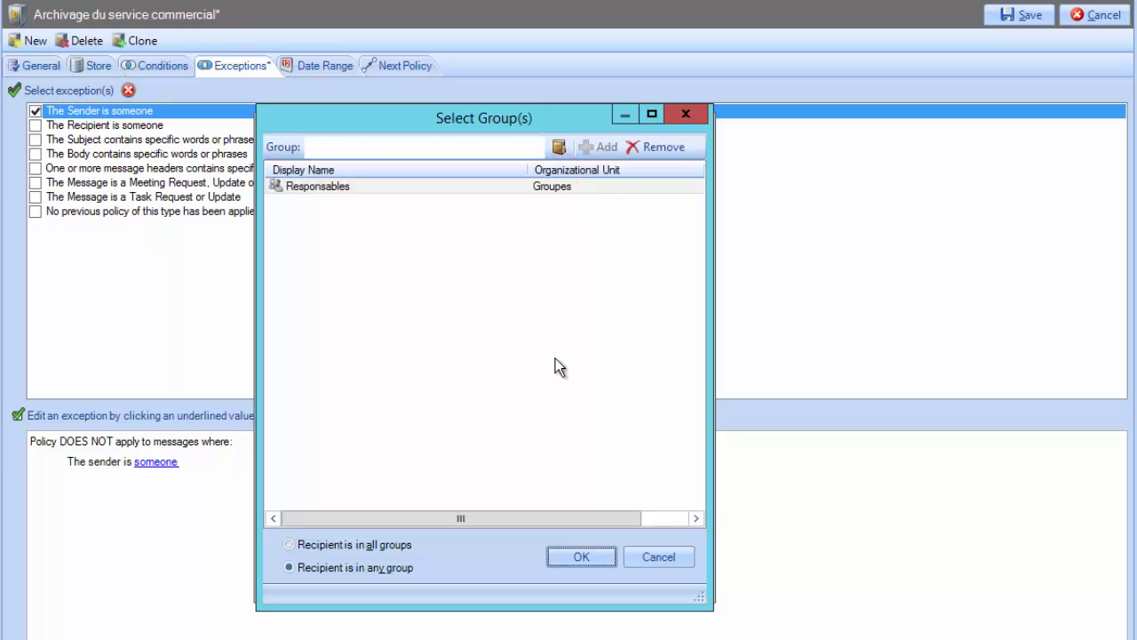
pyautogui.click(562, 556)
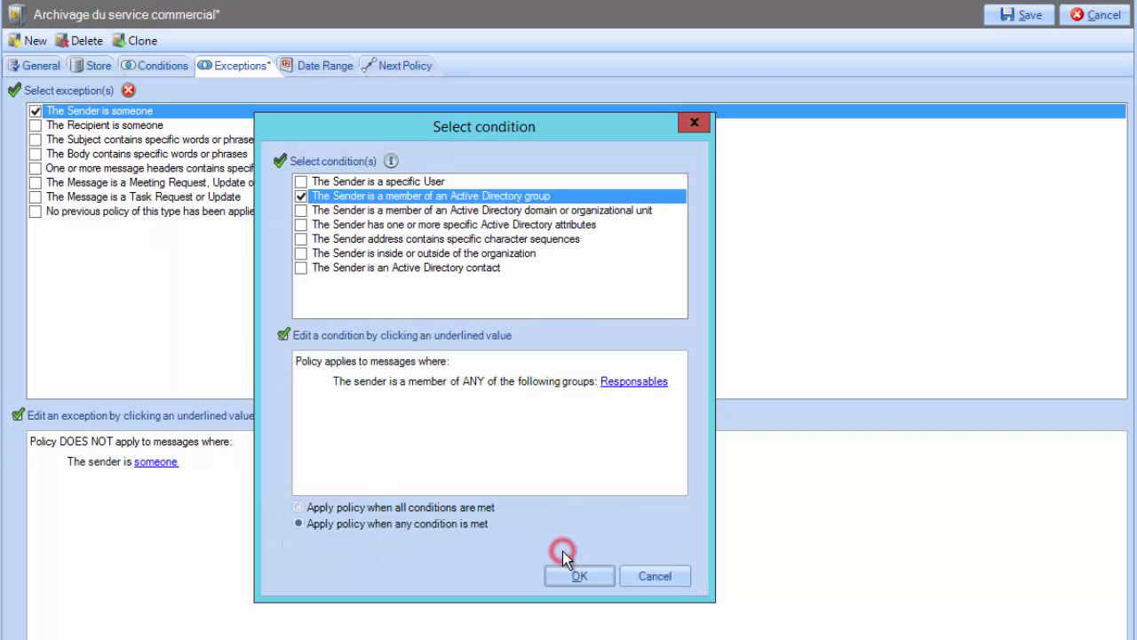
pyautogui.click(574, 569)
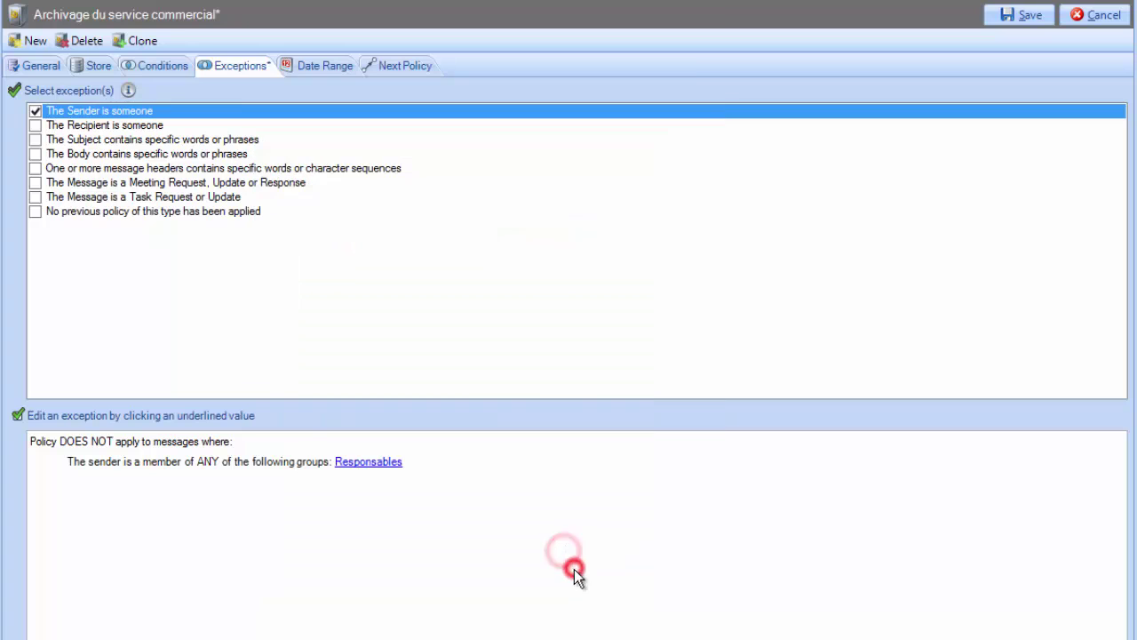
# Add an exception for recipients who are members of the Responsables Active Directory group and save the policy, agreeing to replace the previous configuration
pyautogui.click(35, 125)
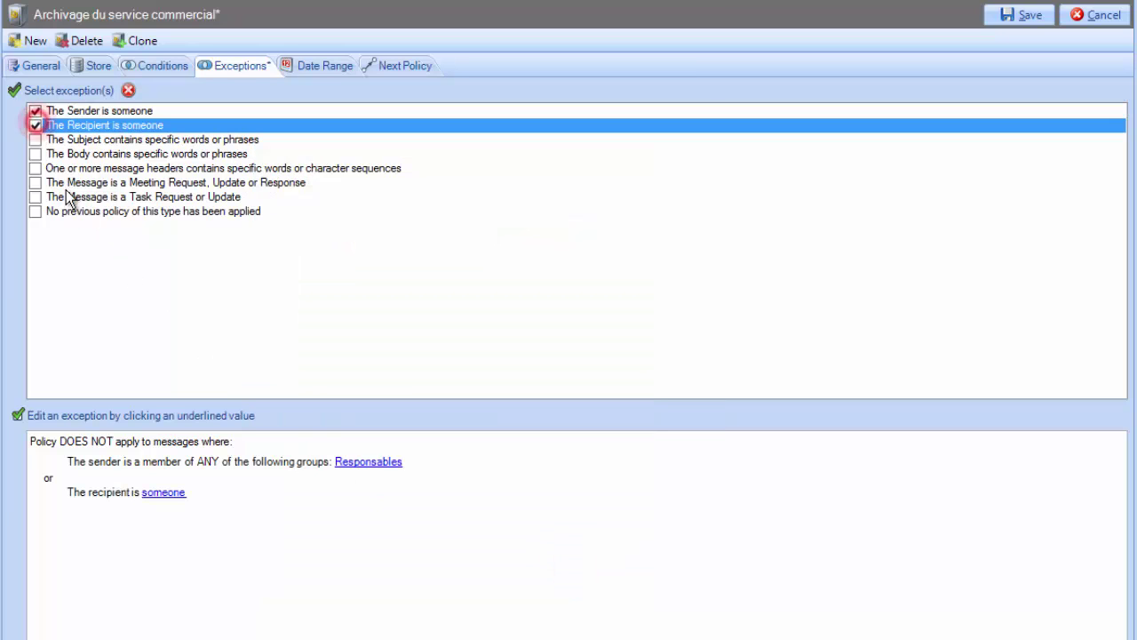
pyautogui.click(176, 494)
pyautogui.click(302, 197)
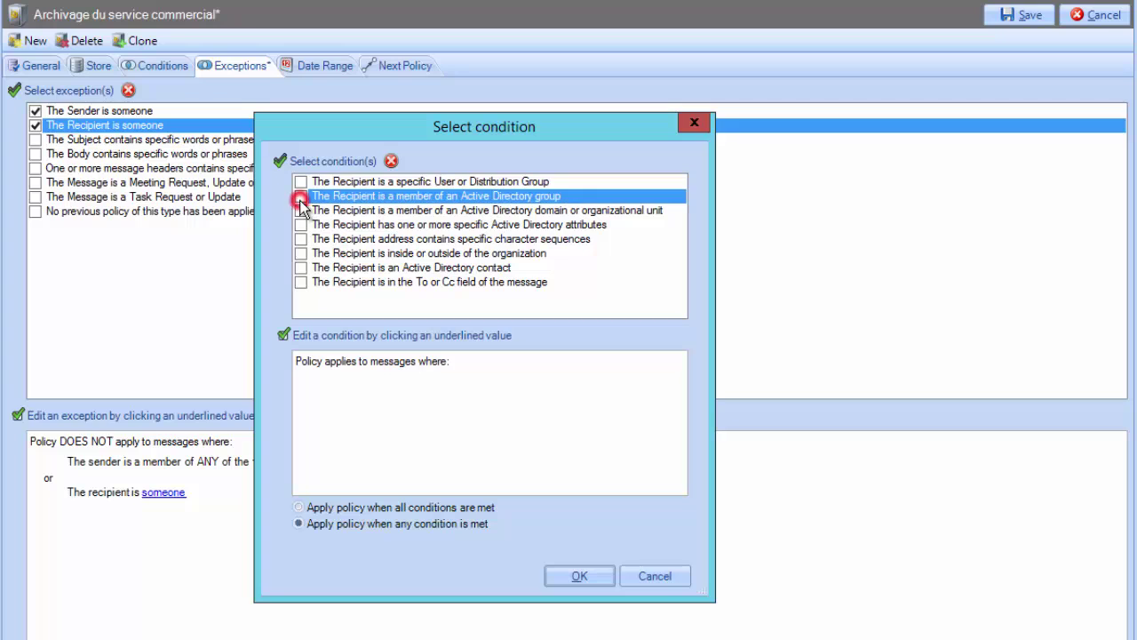
pyautogui.click(540, 382)
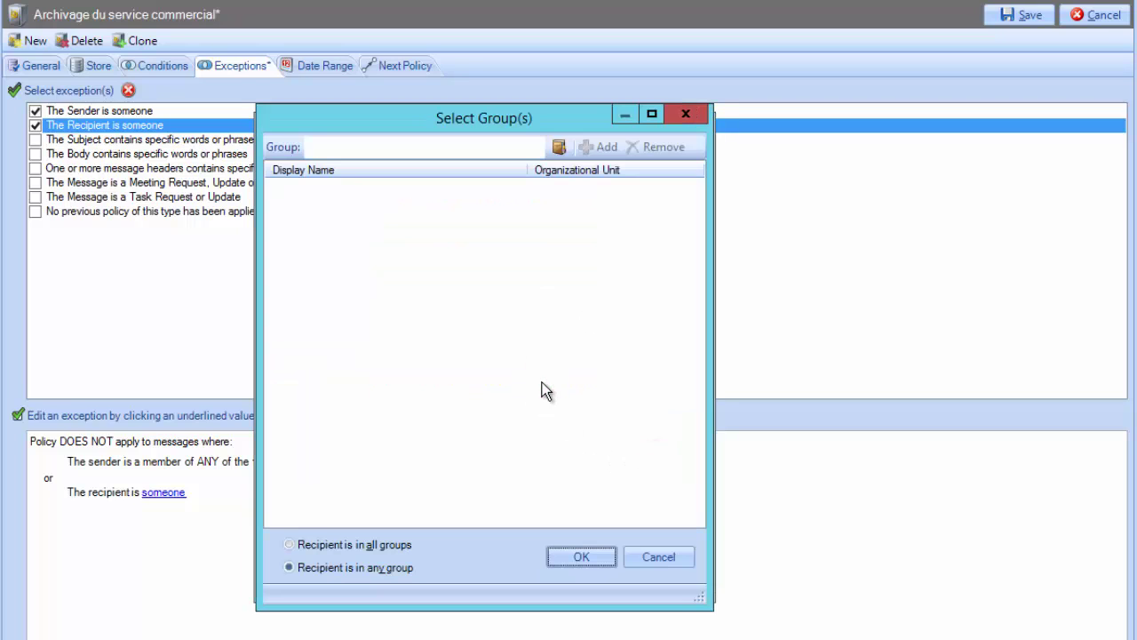
pyautogui.click(318, 151)
pyautogui.write('Responsables')
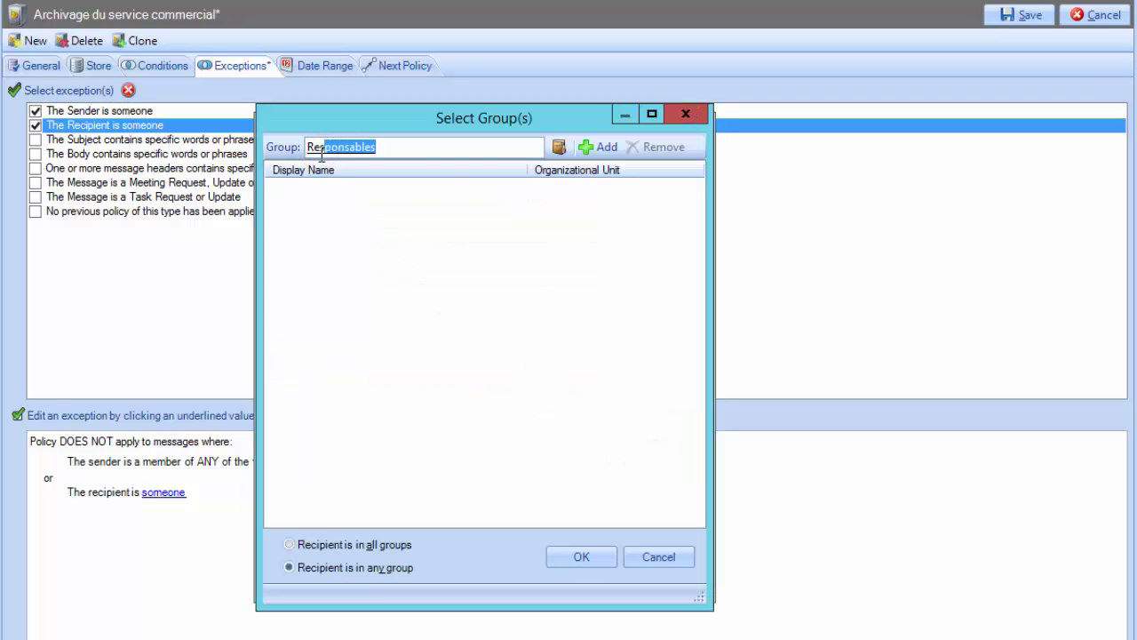
pyautogui.click(588, 149)
pyautogui.click(613, 557)
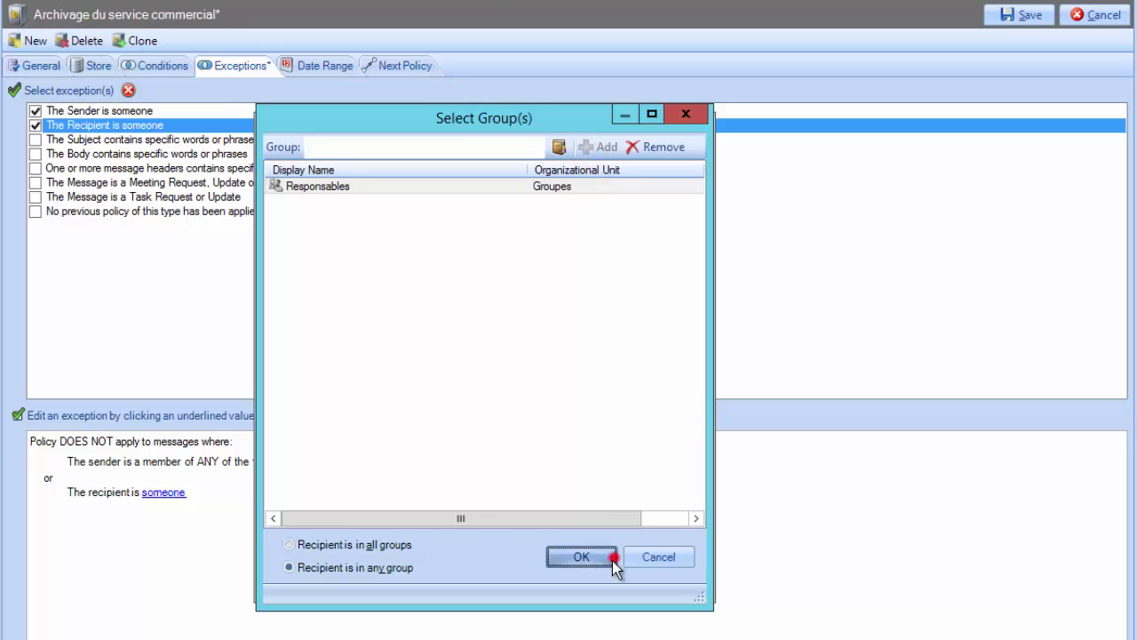
pyautogui.click(591, 576)
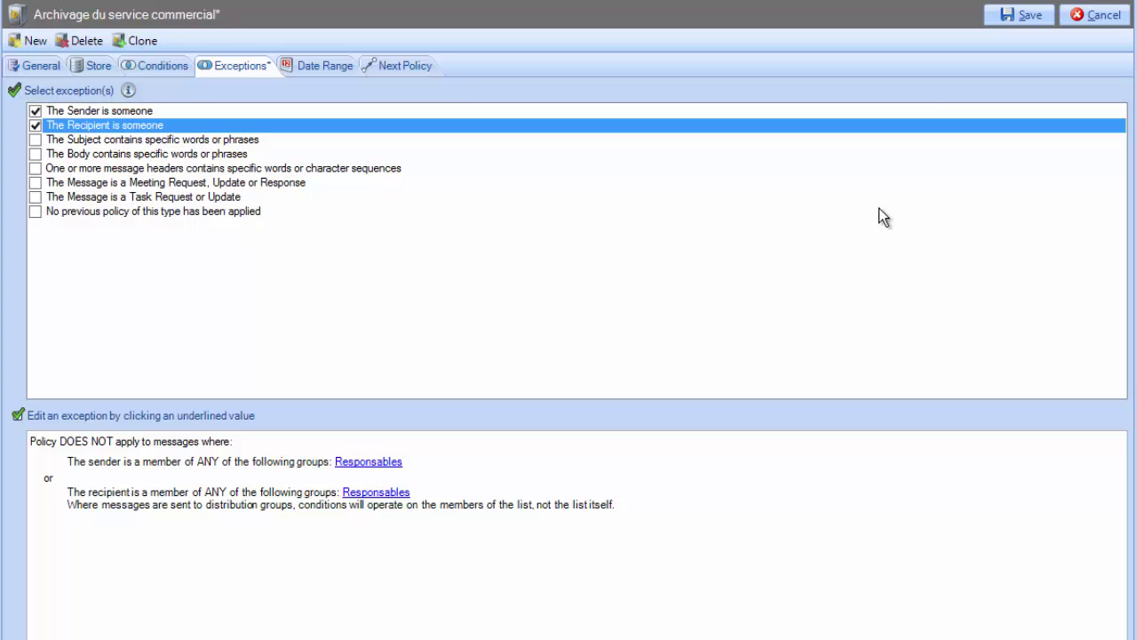
pyautogui.click(1013, 18)
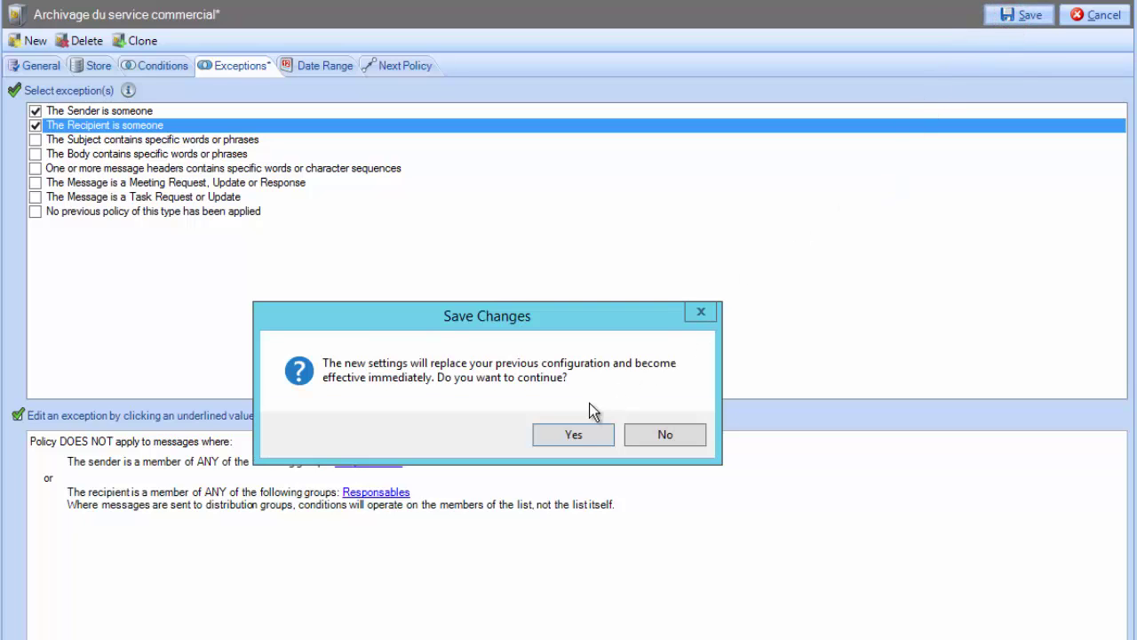
pyautogui.click(573, 434)
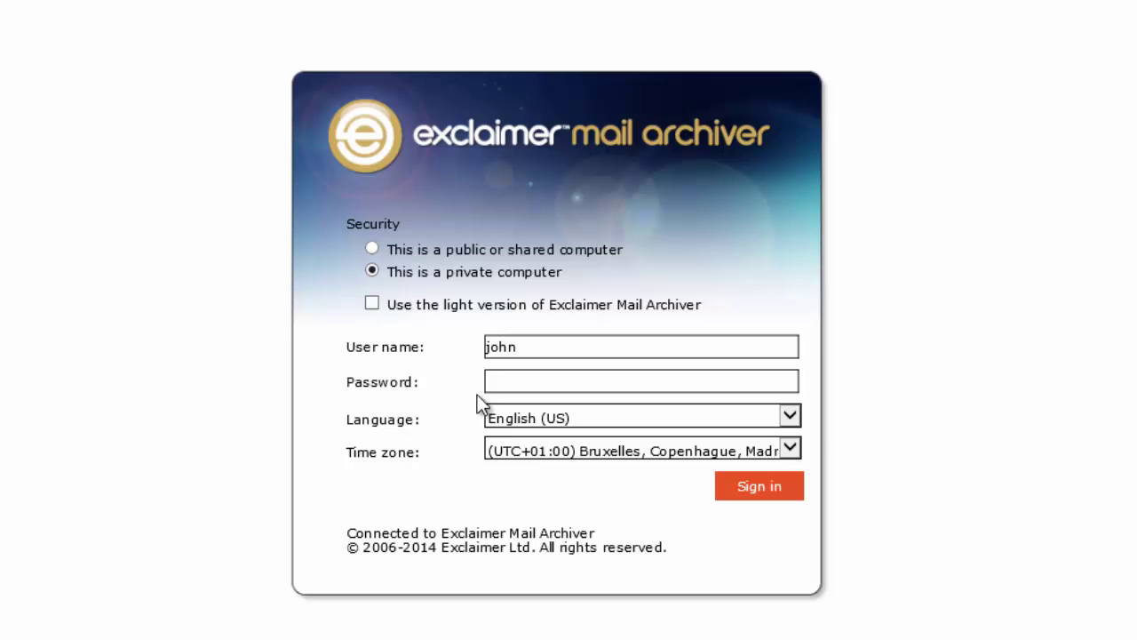
# Enter the account password and sign in to the Exclaimer Mail Archiver web interface in its full version
pyautogui.click(490, 381)
pyautogui.write('*******')
pyautogui.click(449, 304)
pyautogui.click(449, 304)
pyautogui.click(758, 486)
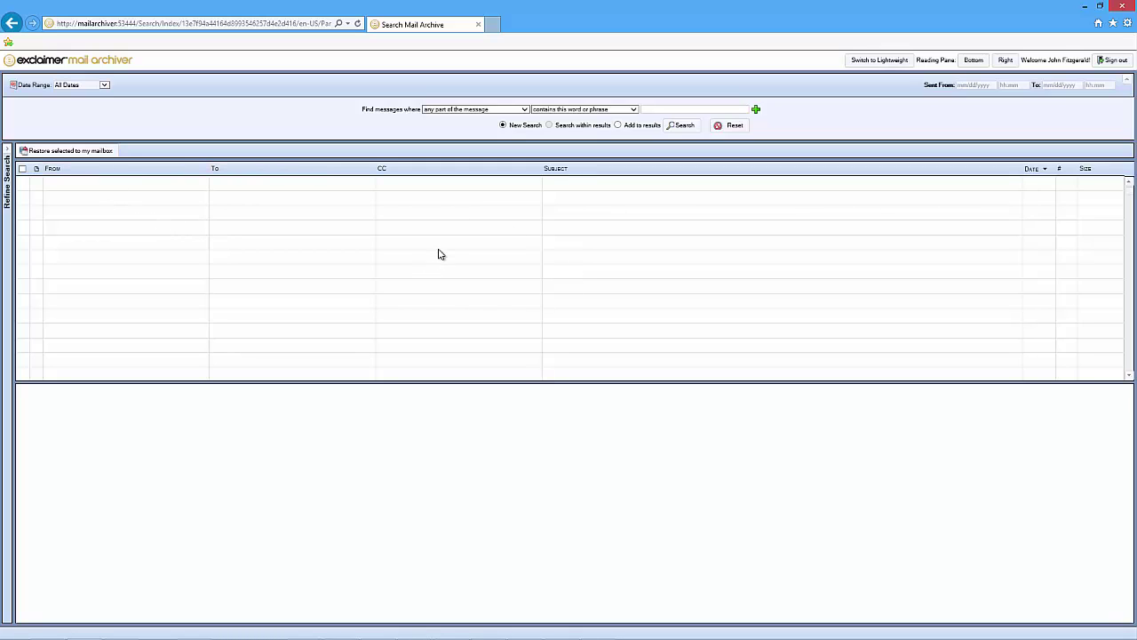
# Define search criteria for messages with "archivage" in any part and a subject containing any of the words "confidentiel projet"
pyautogui.click(668, 108)
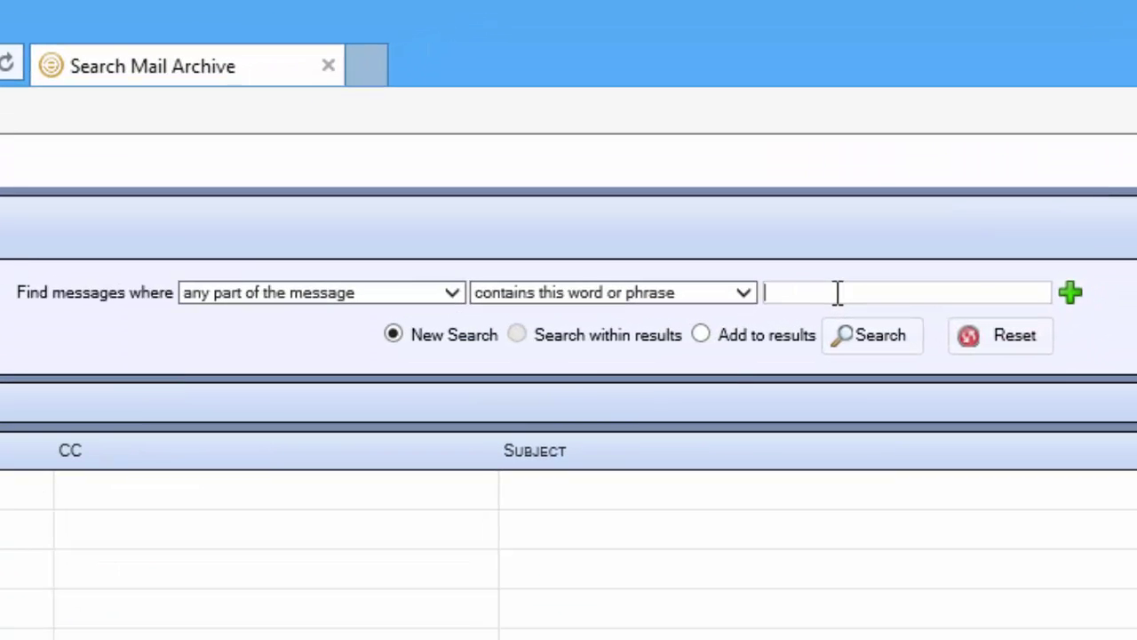
pyautogui.write('archivage')
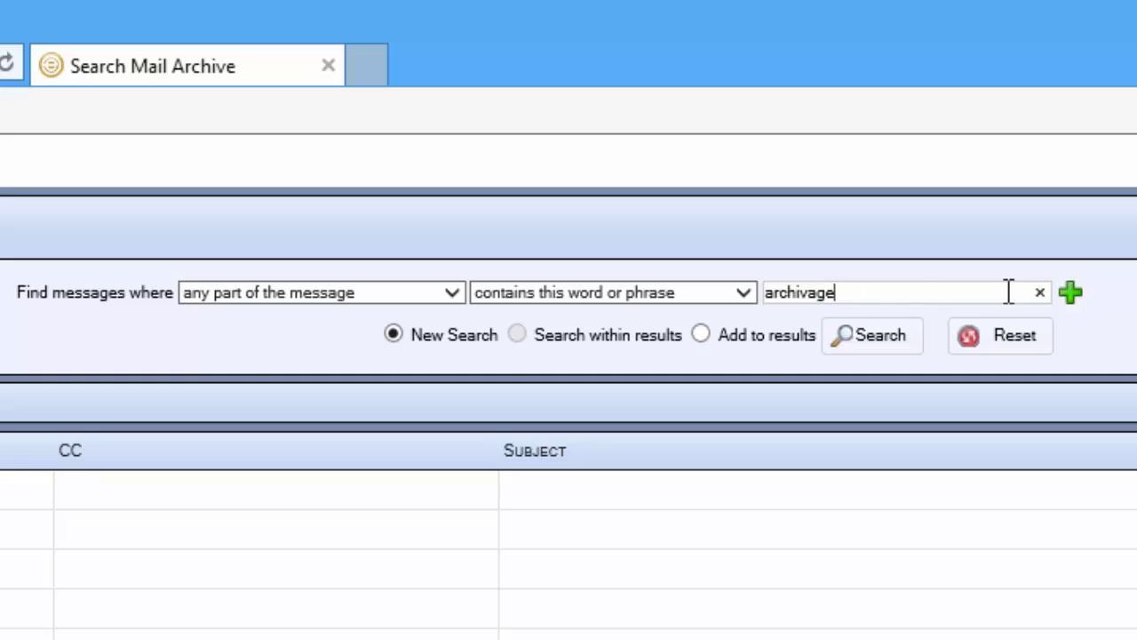
pyautogui.click(1067, 294)
pyautogui.click(417, 317)
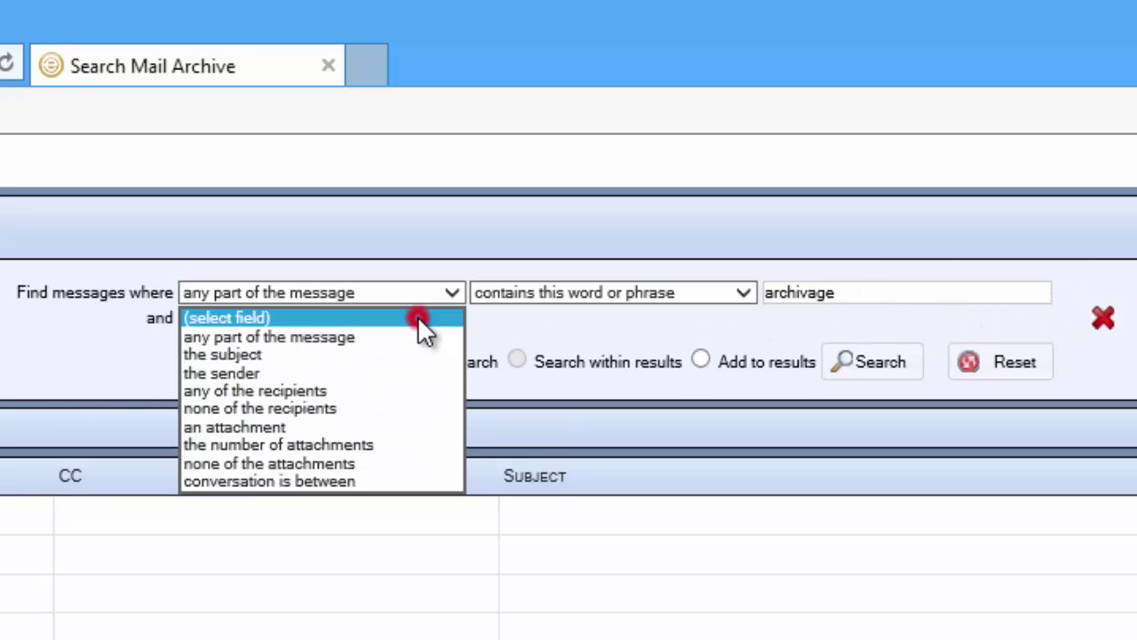
pyautogui.click(409, 354)
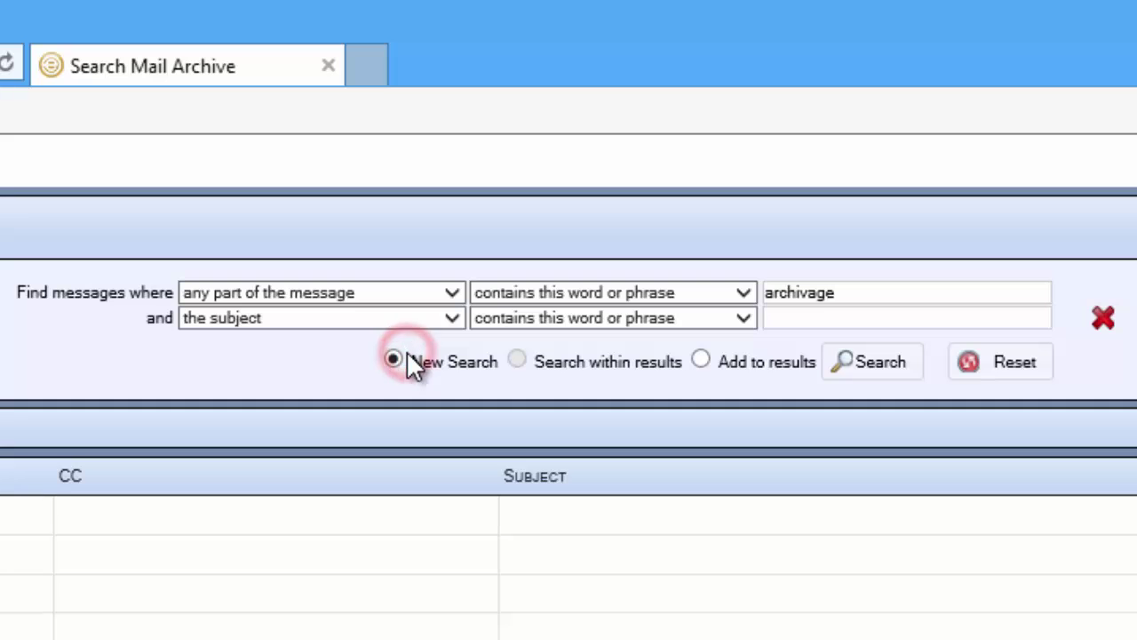
pyautogui.click(726, 320)
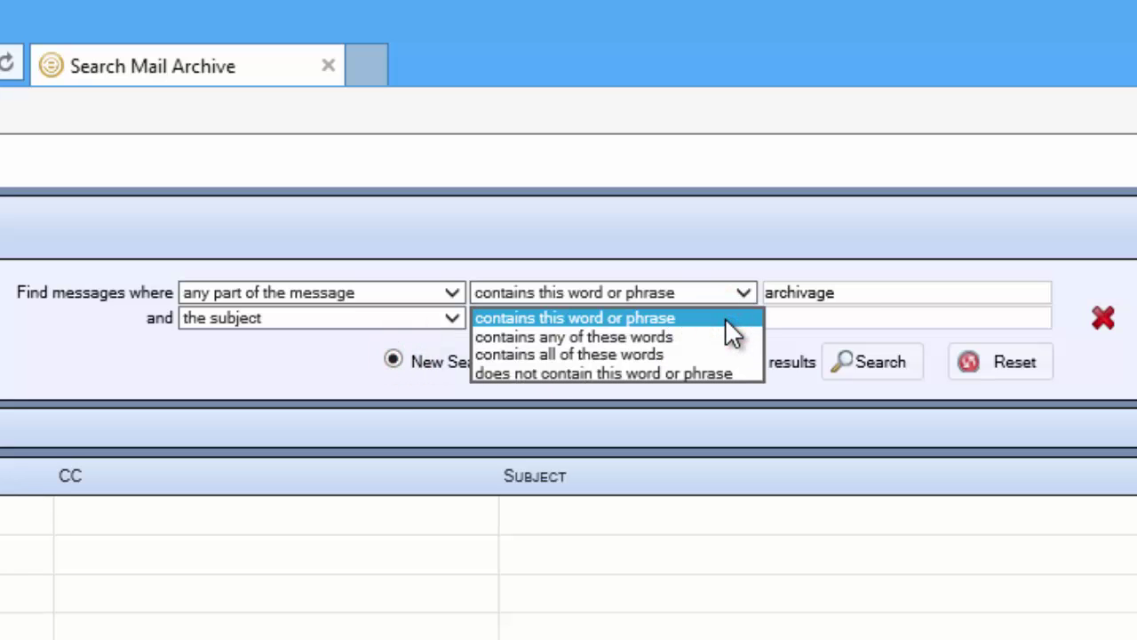
pyautogui.click(724, 338)
pyautogui.click(766, 318)
pyautogui.write('confidentiel proe')
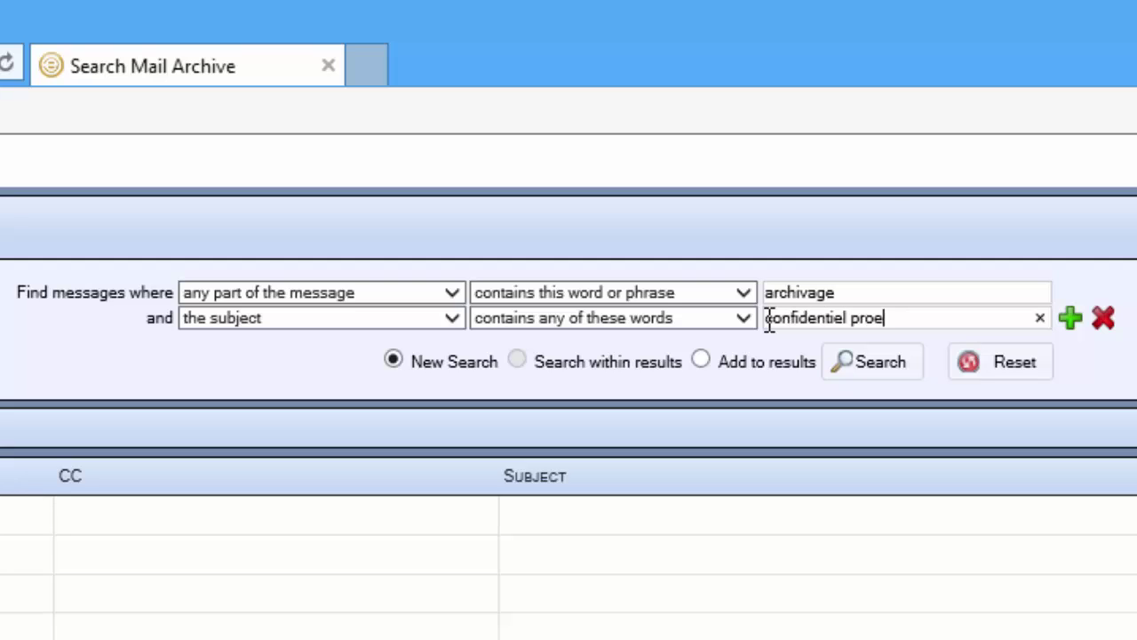
pyautogui.press('BackSpace')
pyautogui.write('jet')
# Add a criterion matching the recipient's first name in any recipient's email address or name, and run the search
pyautogui.click(1067, 320)
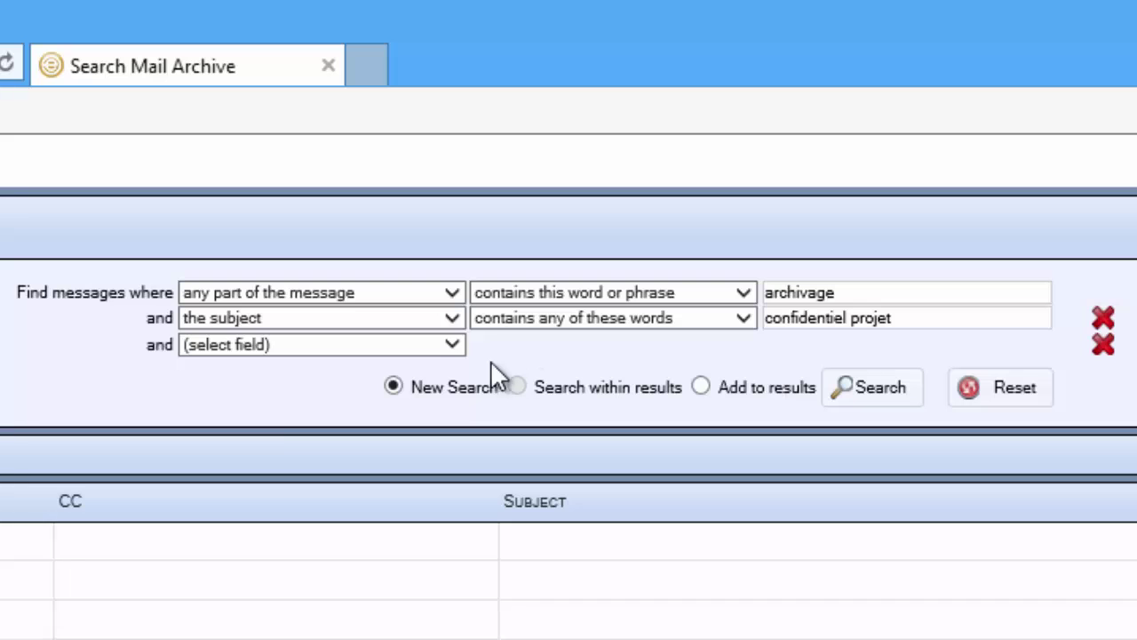
pyautogui.click(414, 344)
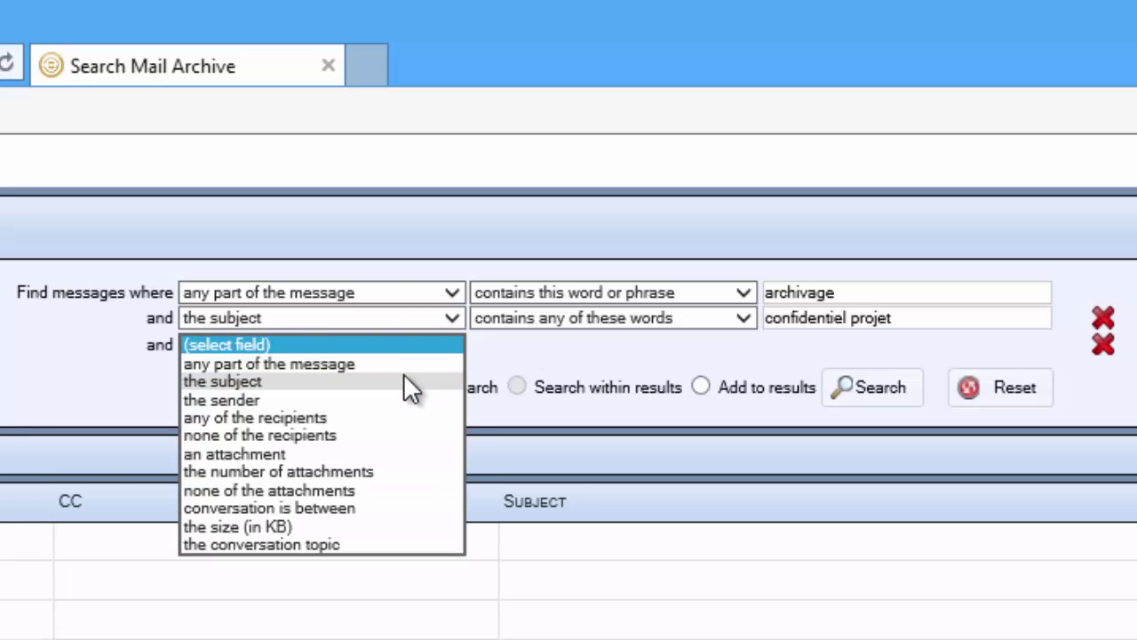
pyautogui.click(392, 416)
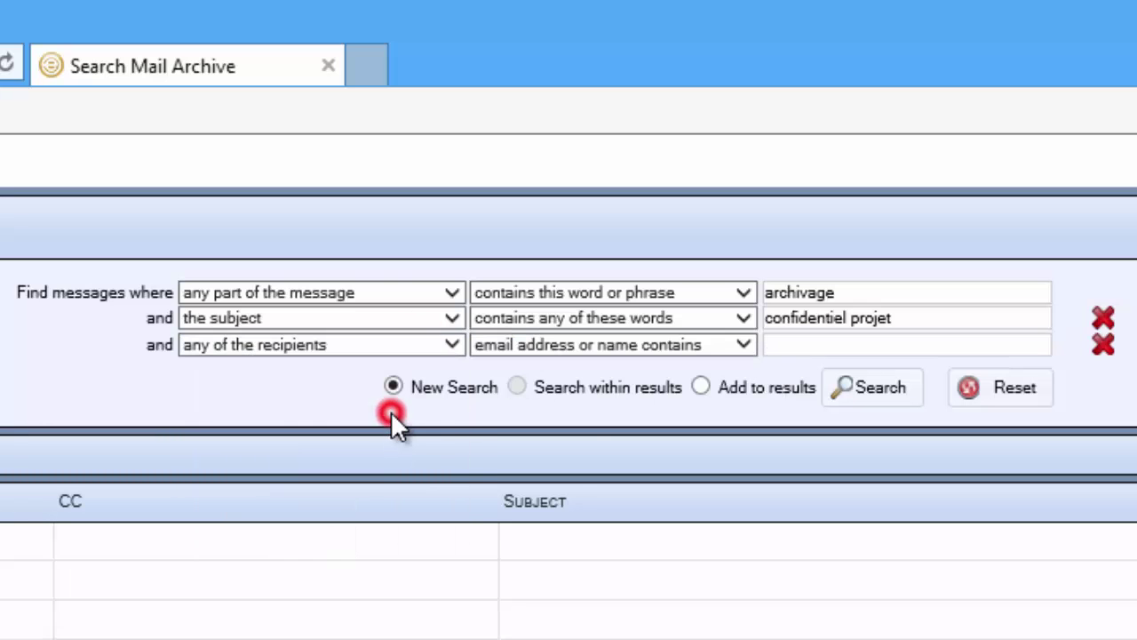
pyautogui.click(798, 345)
pyautogui.write('john')
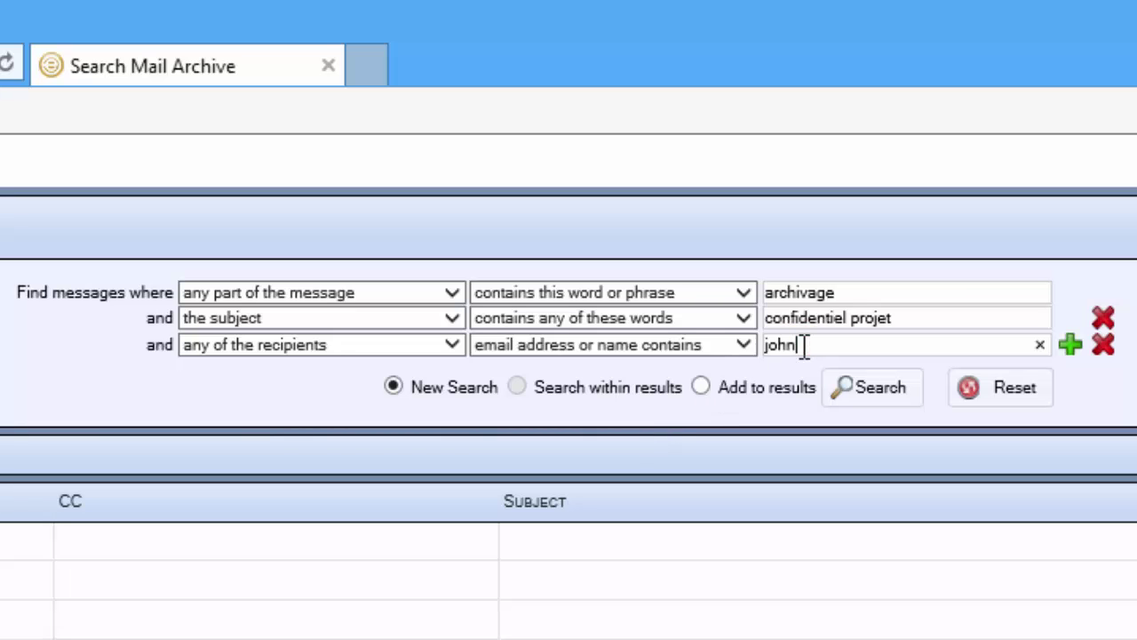
pyautogui.click(847, 398)
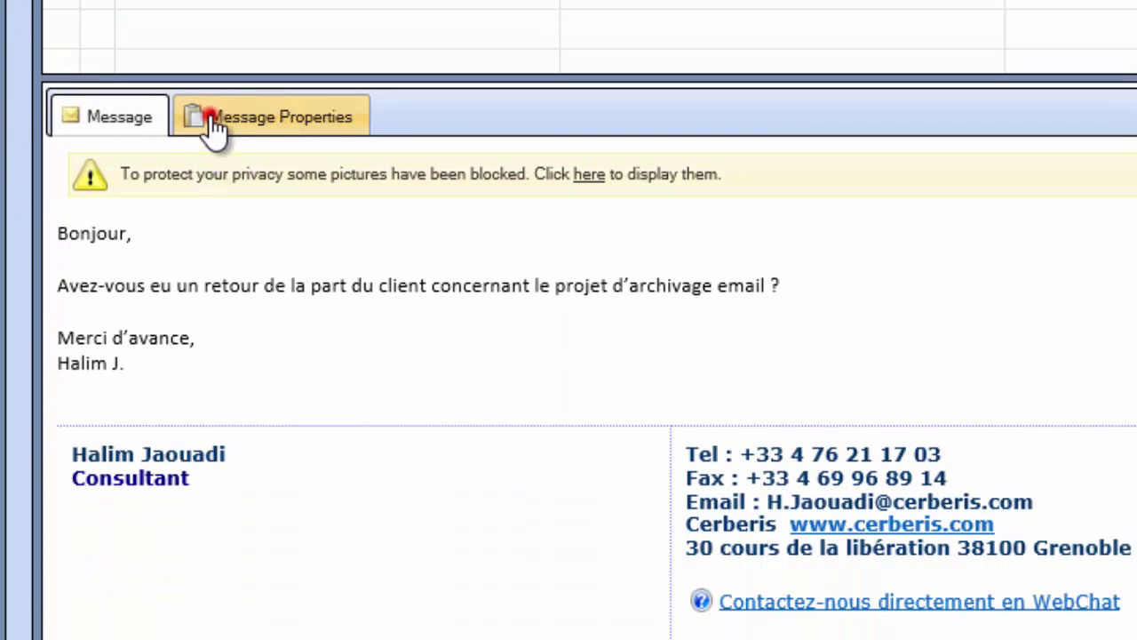
# Examine the found message's properties, including its headers, delivery and origin details, and return to the message body
pyautogui.click(214, 125)
pyautogui.scroll(-5, 483, 259)
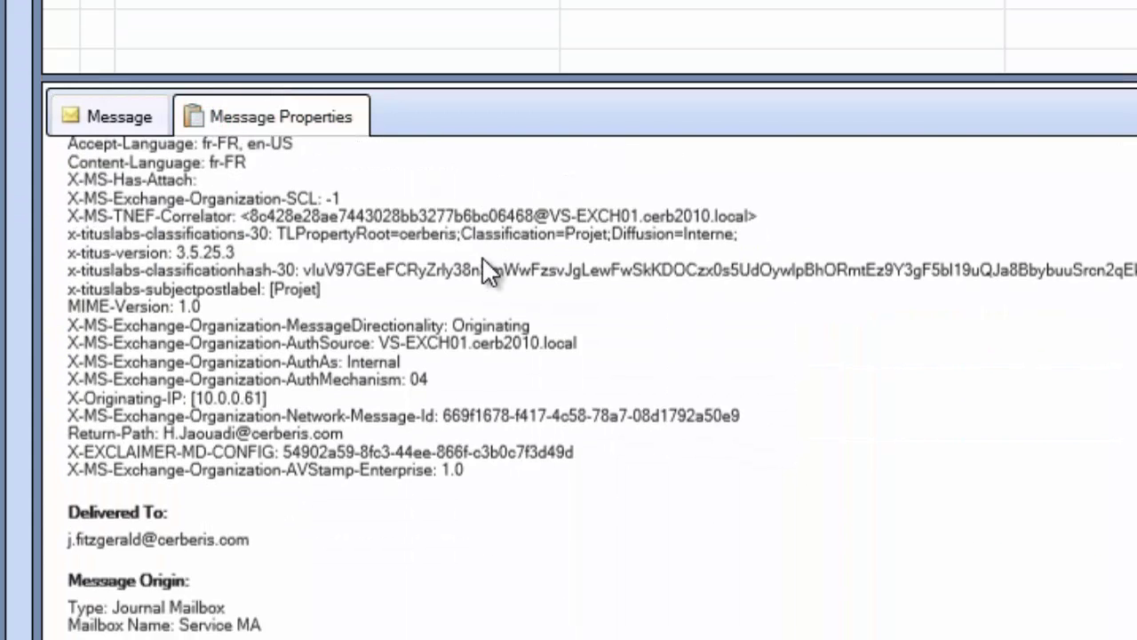
pyautogui.scroll(5, 482, 256)
pyautogui.click(147, 124)
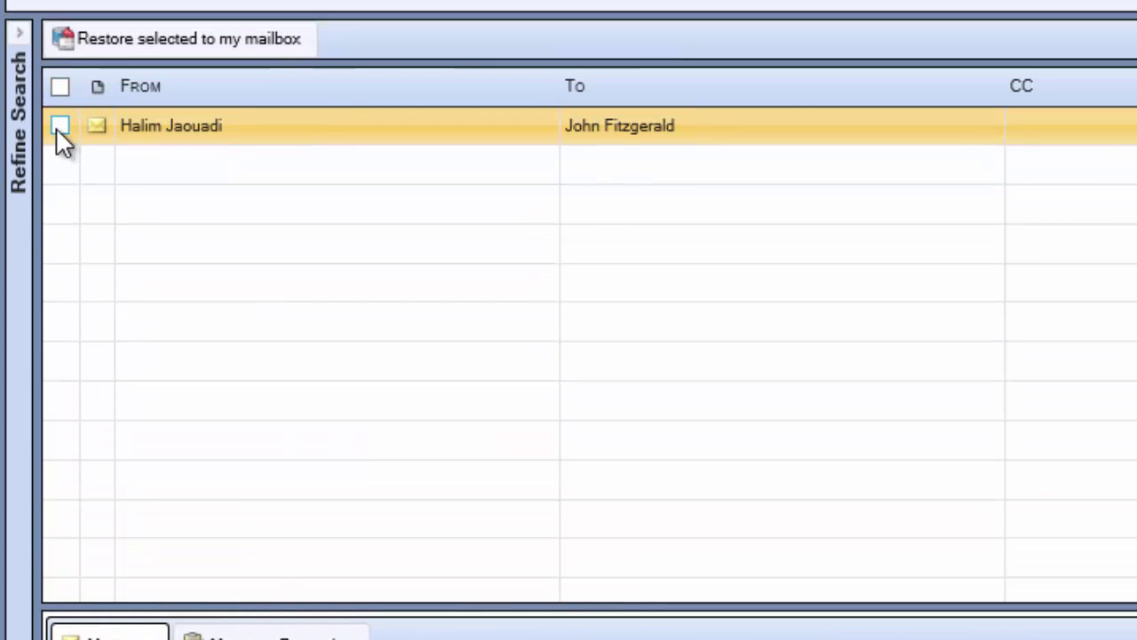
# Restore the found message to the mailbox, into a new folder named "Emails restaurés" created under Boîte de réception
pyautogui.click(59, 128)
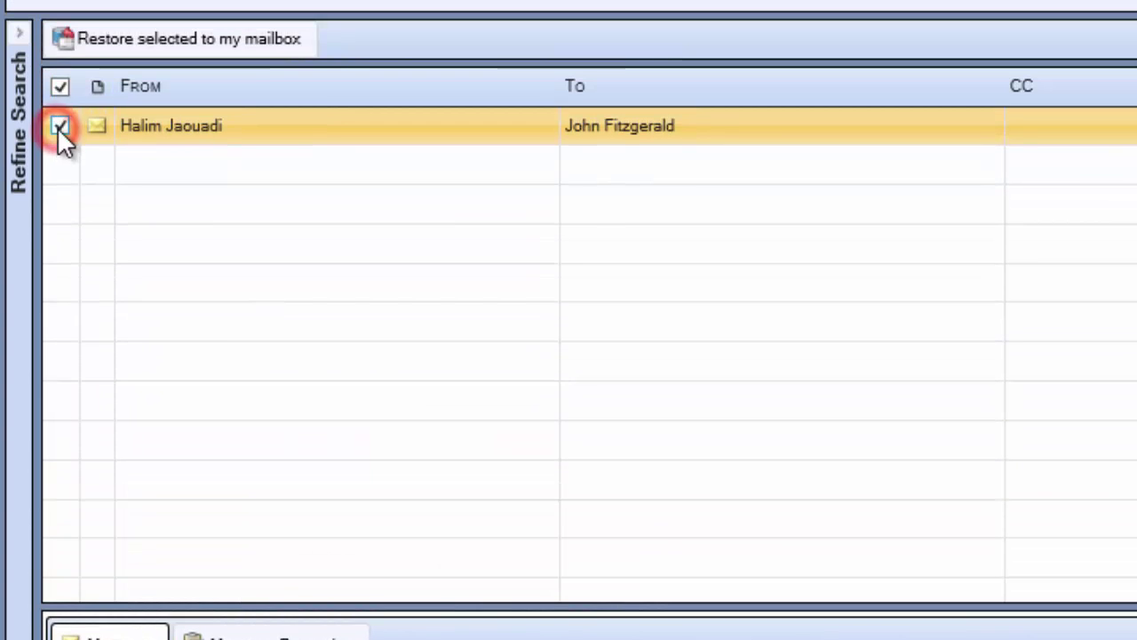
pyautogui.click(138, 40)
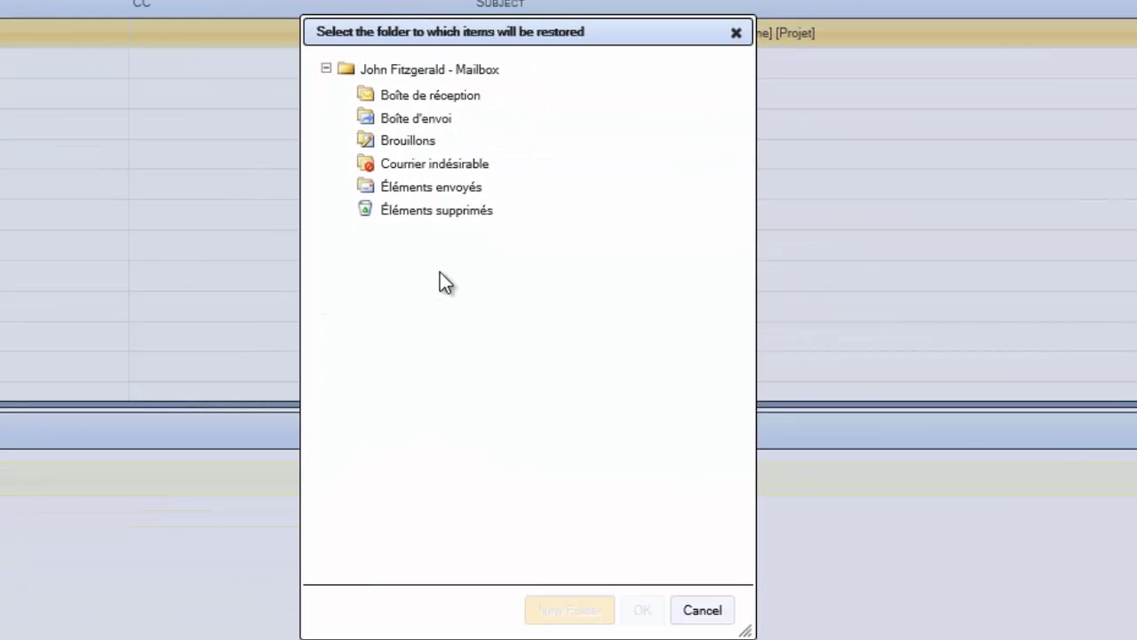
pyautogui.click(465, 97)
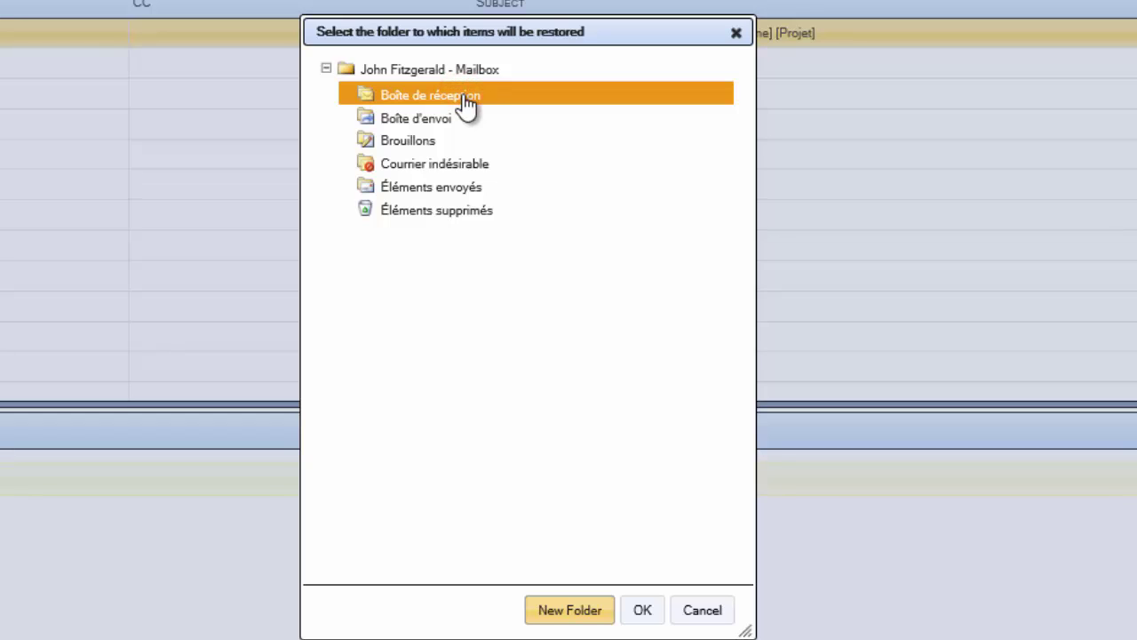
pyautogui.click(545, 609)
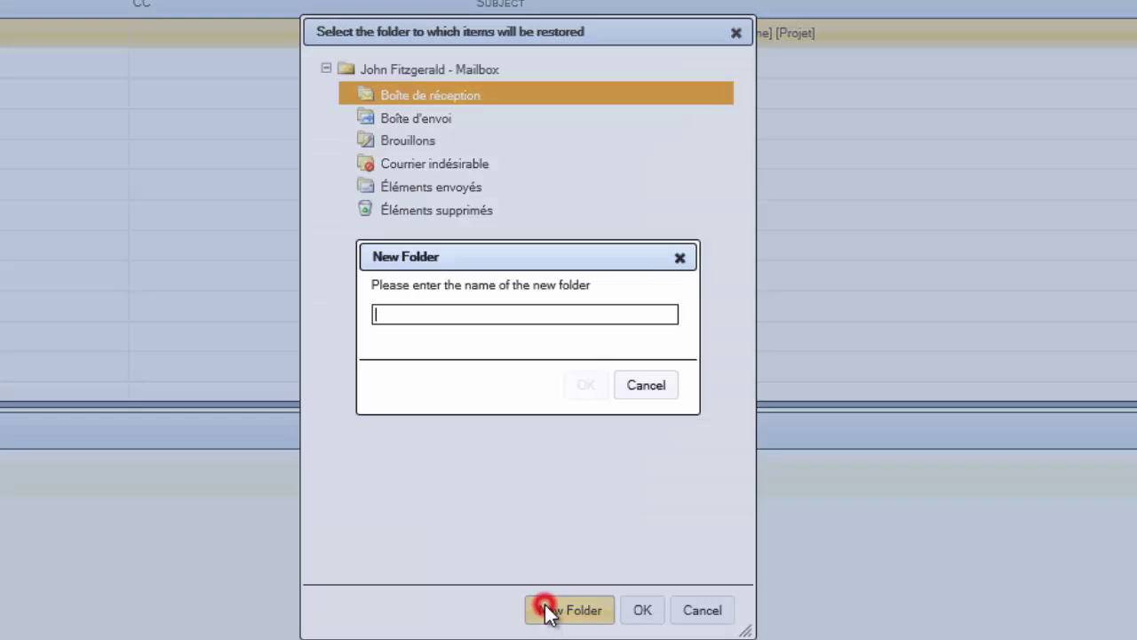
pyautogui.write('Em')
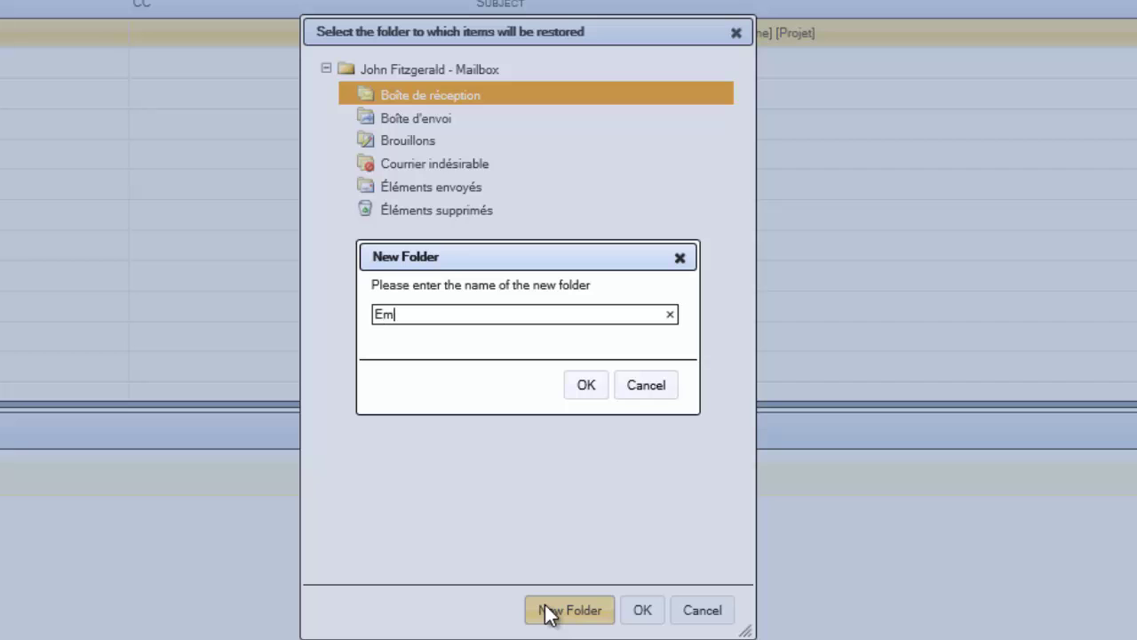
pyautogui.write('ails restaurés')
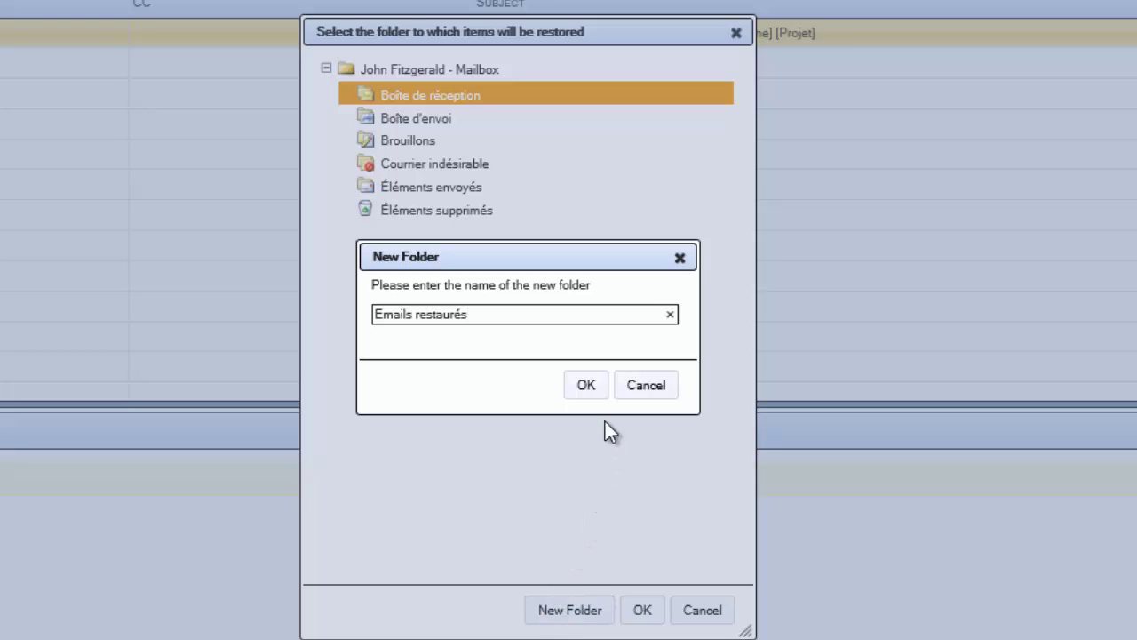
pyautogui.click(600, 395)
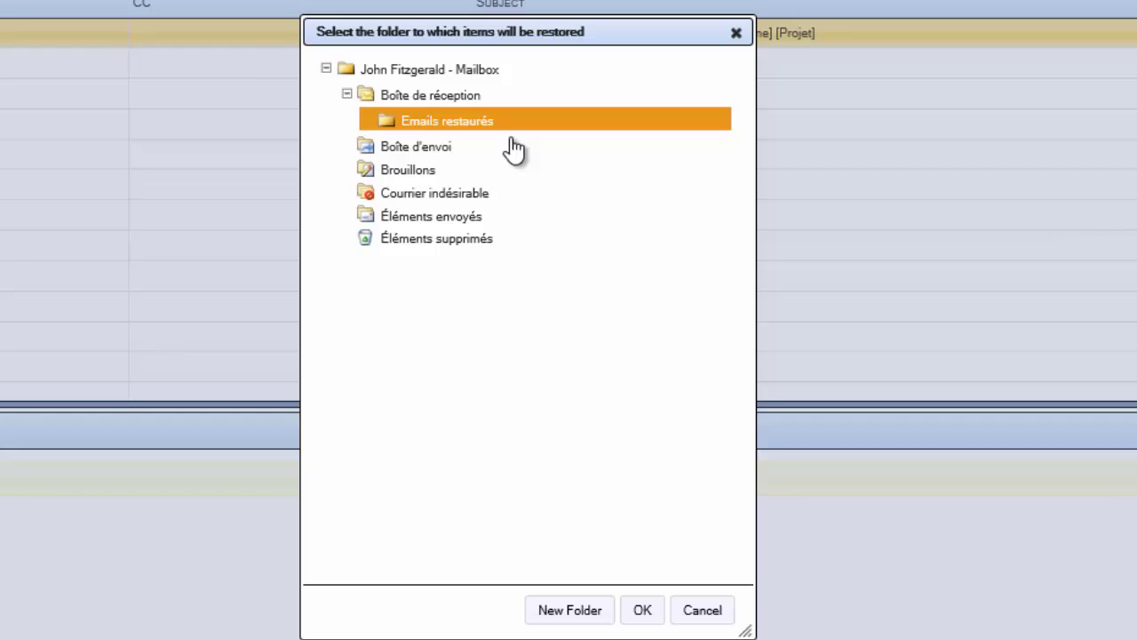
pyautogui.click(642, 612)
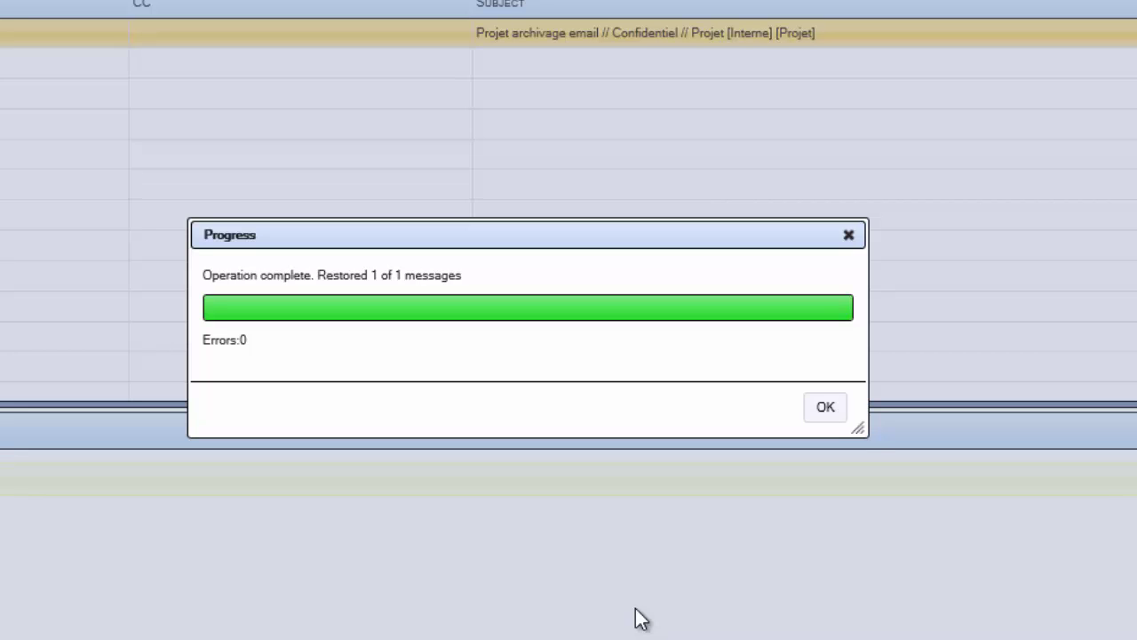
pyautogui.click(834, 407)
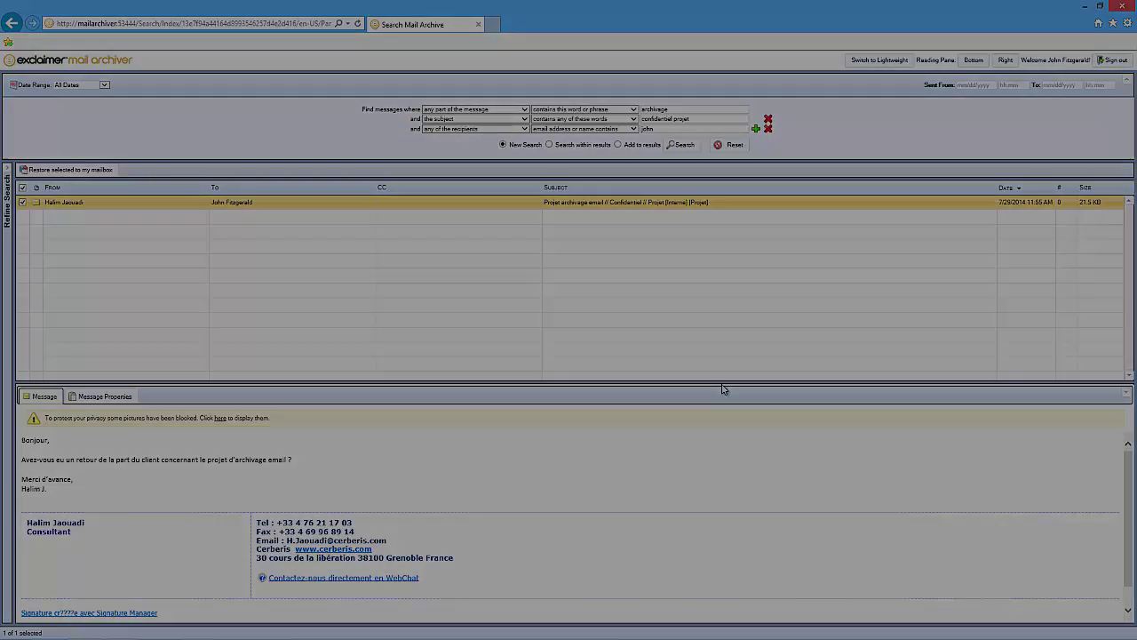